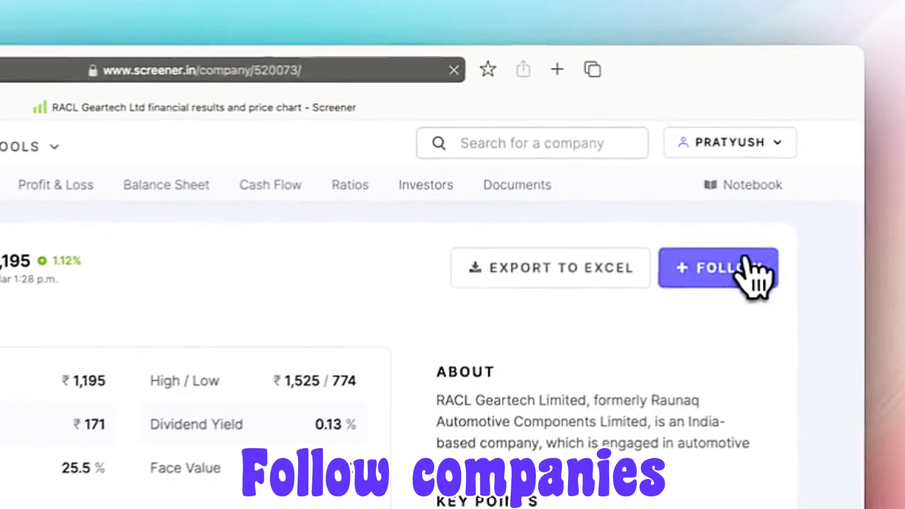
- Follow RACL Geartech Ltd and open the company page of H.G. Infra Engineering Ltd
click(739, 160)
click(542, 150)
click(547, 180)
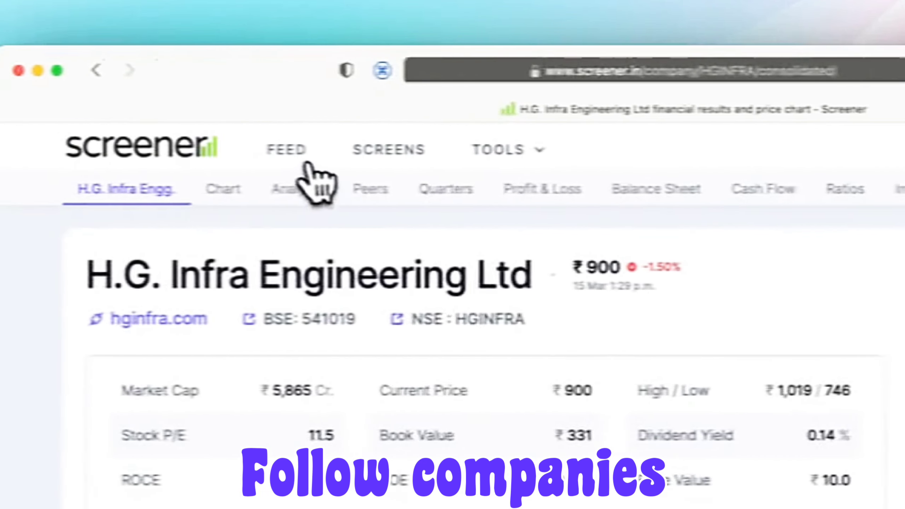
- Review the Core Watchlist news feed and open its table view of followed companies
click(329, 151)
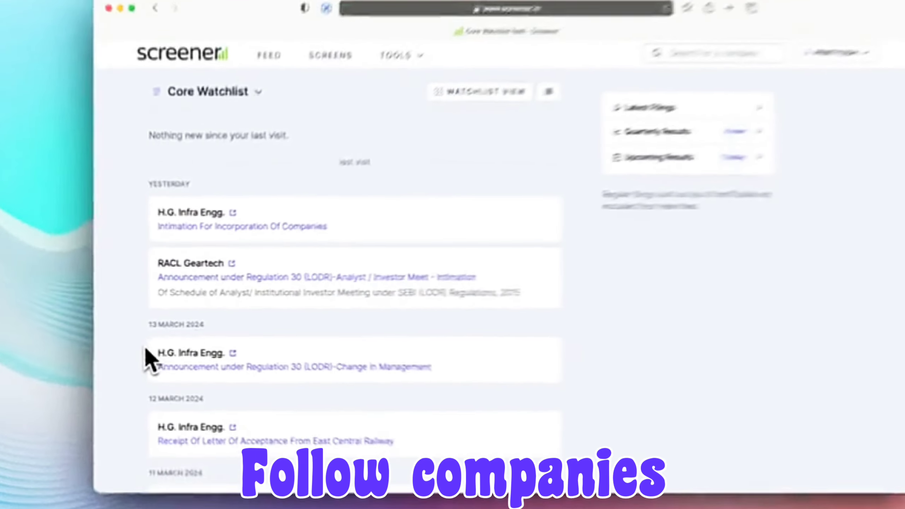
scroll(153, 351, down, 5)
scroll(151, 348, down, 2)
scroll(151, 347, up, 10)
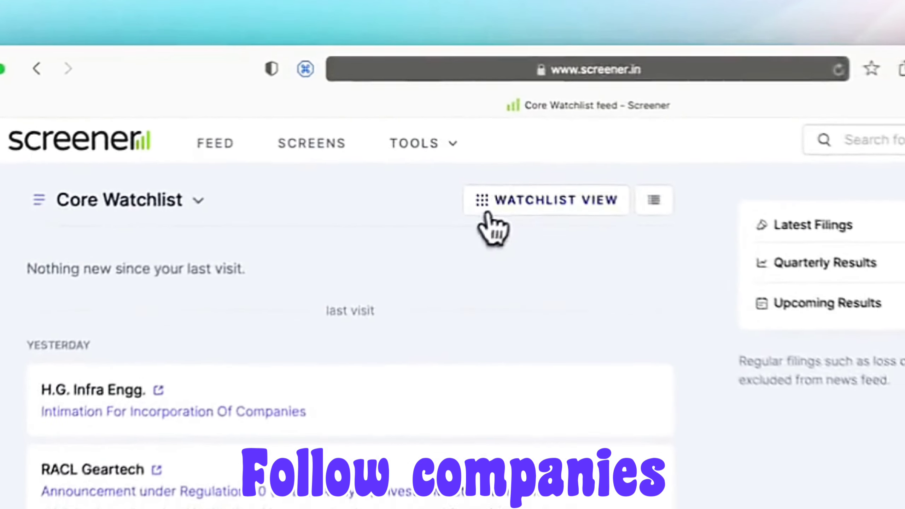
click(486, 213)
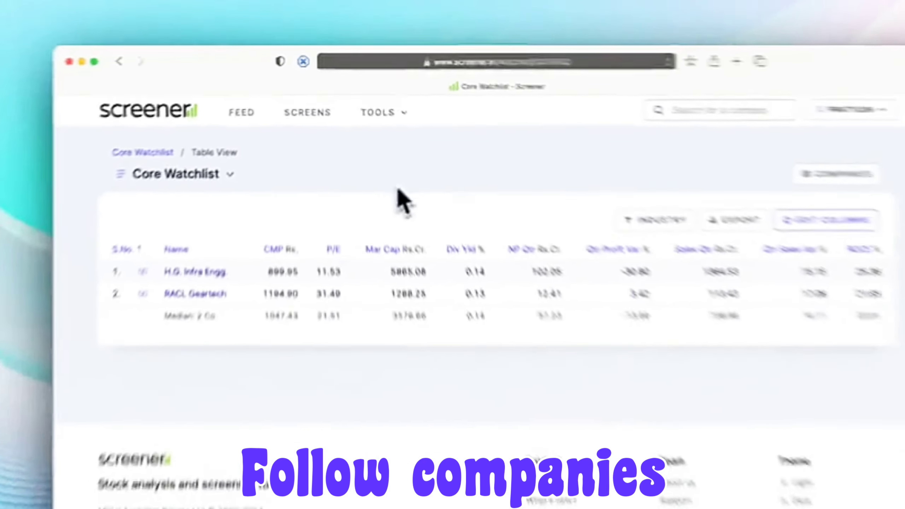
click(146, 428)
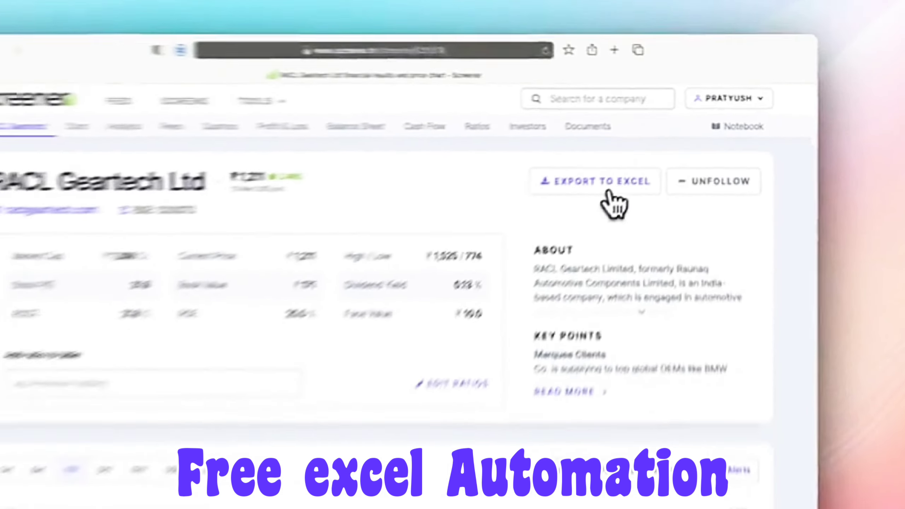
- Export RACL Geartech's financials to Excel and examine the yearly columns of the Profit & Loss sheet
click(544, 250)
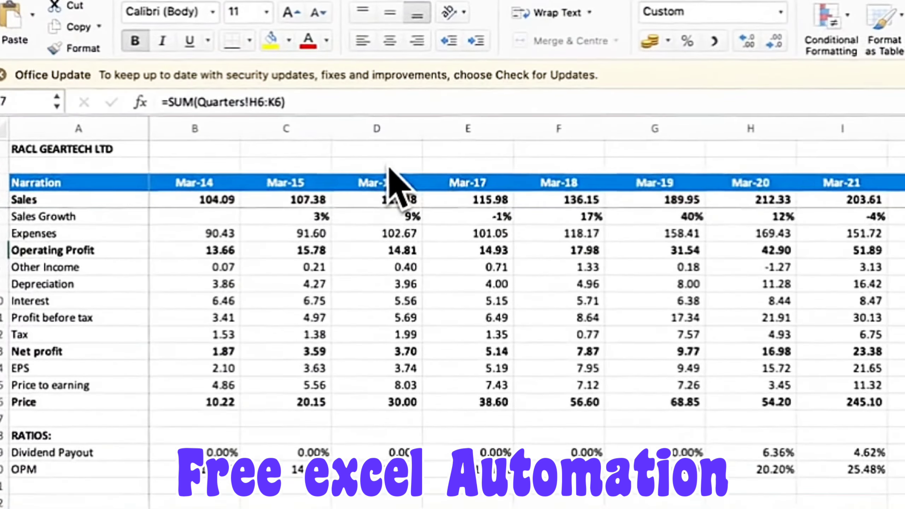
scroll(405, 302, right, 3)
scroll(406, 339, left, 2)
scroll(406, 340, right, 5)
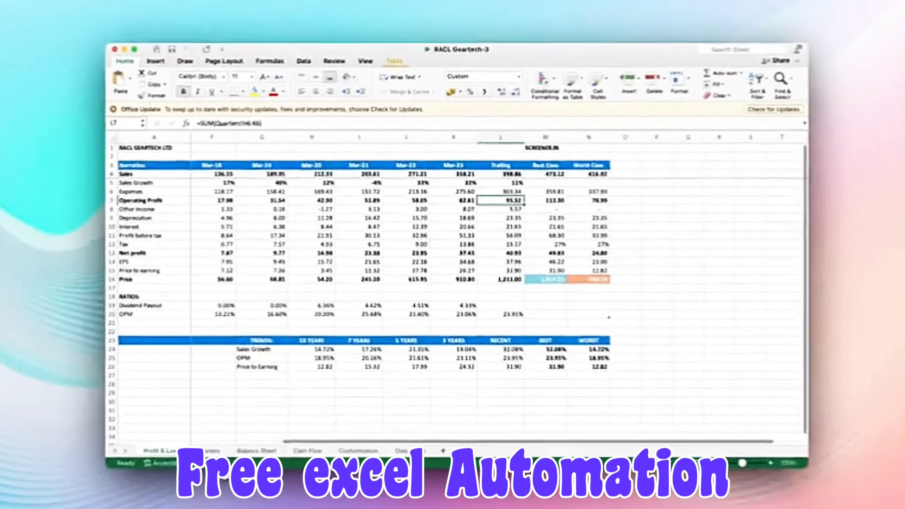
- Look through the other worksheets of the exported workbook, including Quarters and Balance Sheet
click(235, 430)
click(311, 436)
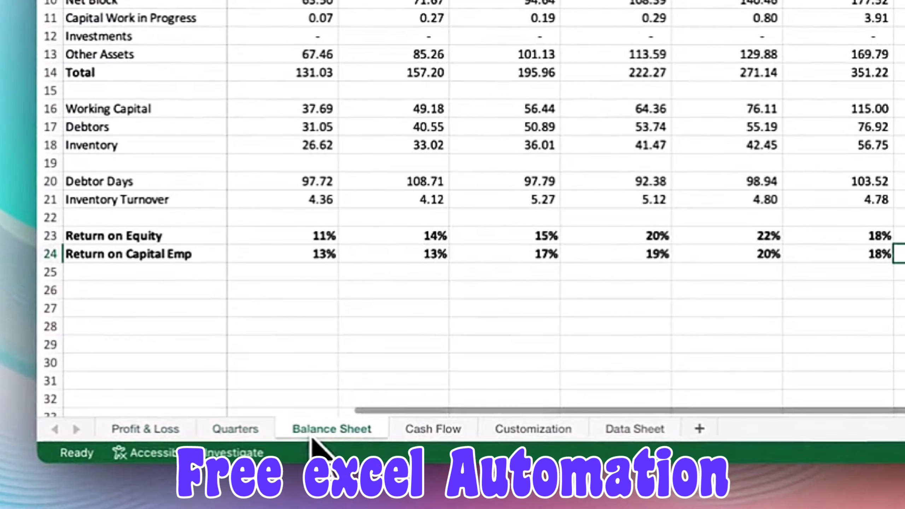
click(166, 438)
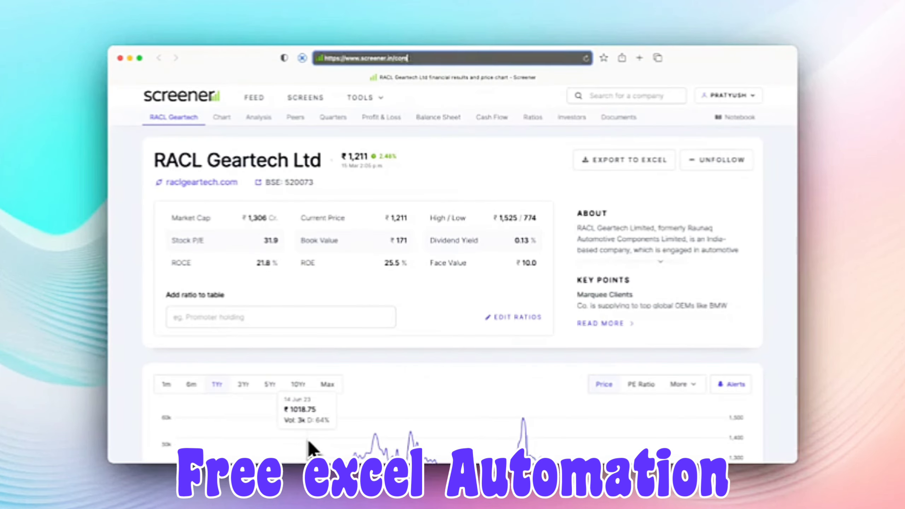
key(BackSpace)
key(BackSpace)
key(BackSpace)
text(excel)
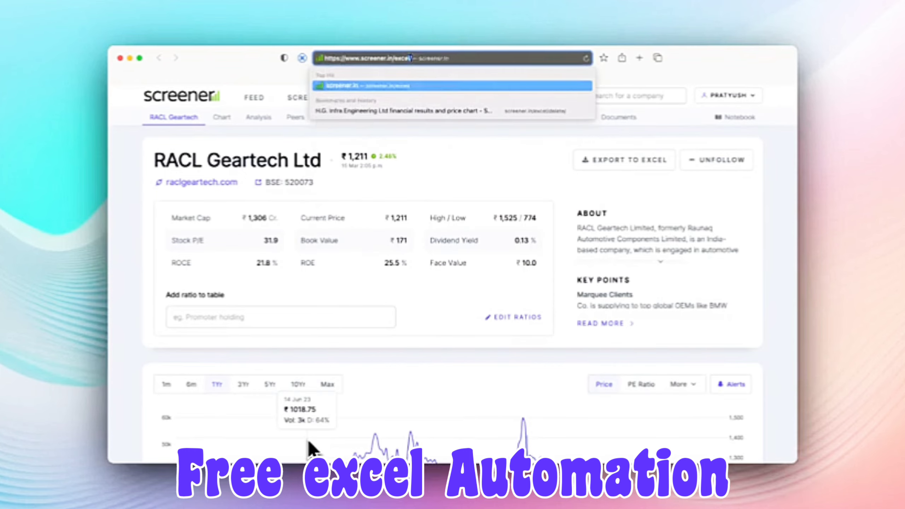
key(Return)
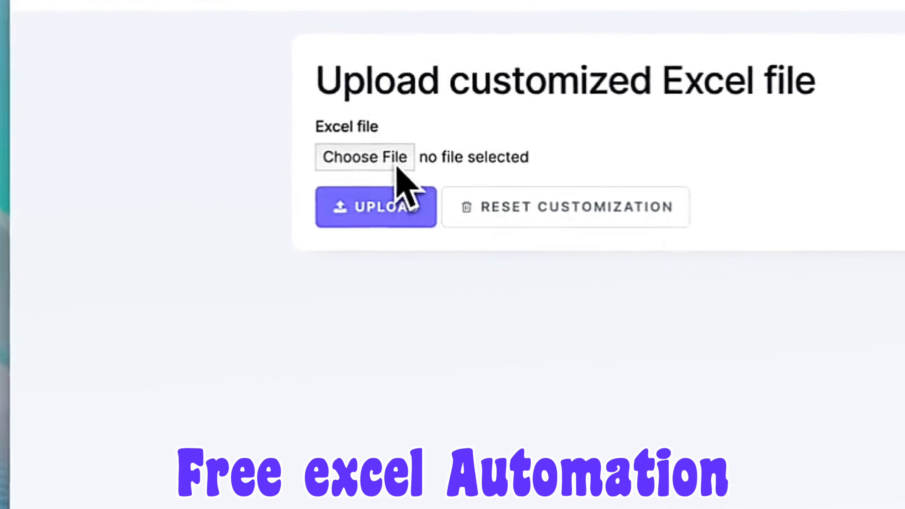
- Upload RACL Geartech-3.xlsx from the Temporary folder as the customized Excel file
click(297, 182)
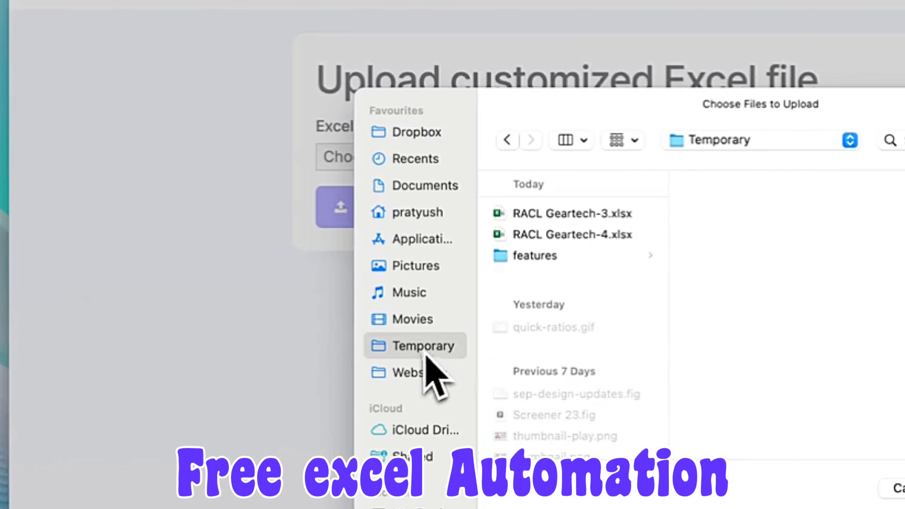
double_click(558, 222)
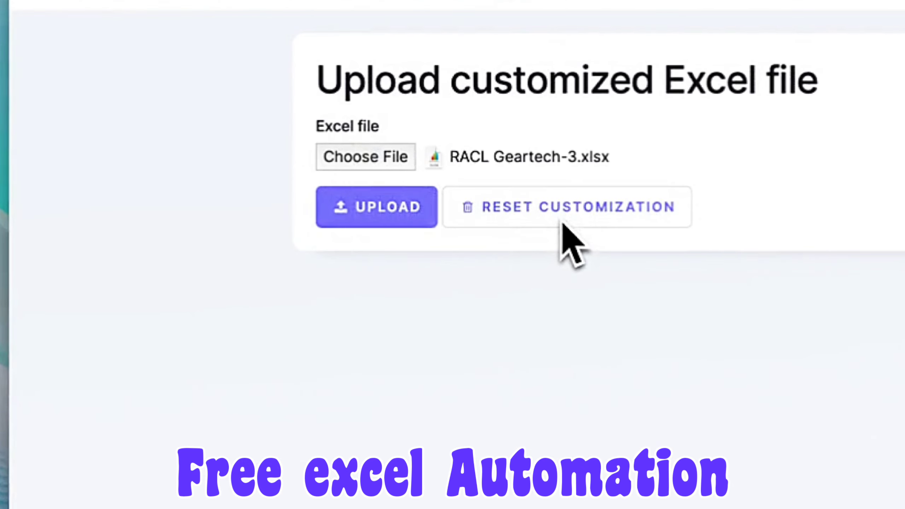
click(400, 215)
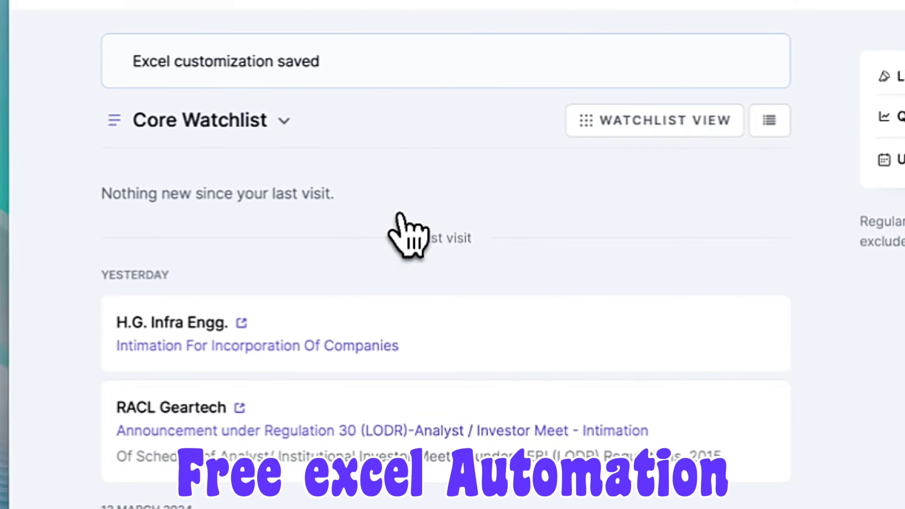
- Browse the full list of Healthcare industry companies from Kovai Medical's peer comparison and return to the company page
click(204, 320)
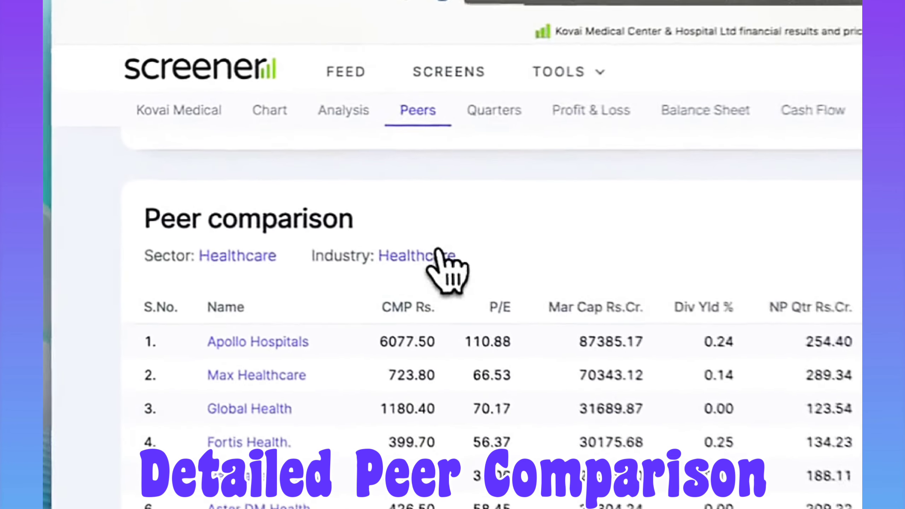
click(289, 186)
scroll(453, 258, down, 15)
scroll(454, 259, up, 15)
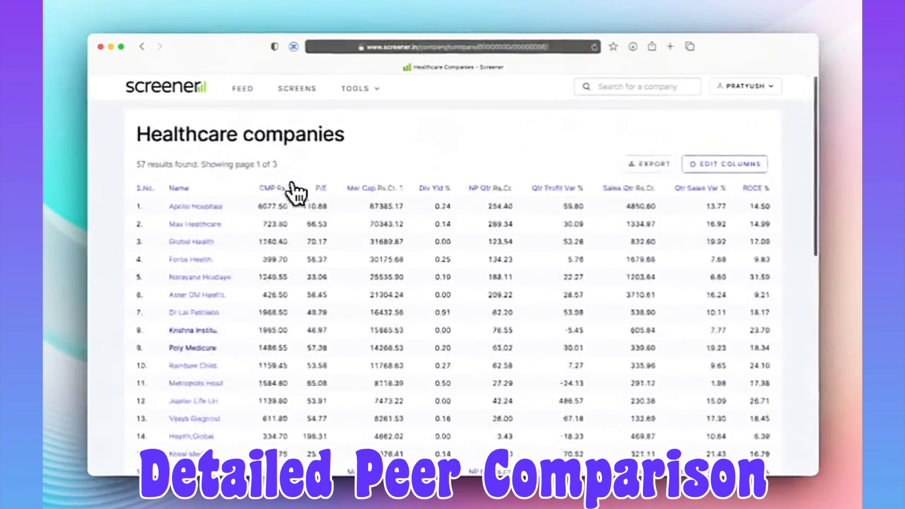
click(141, 47)
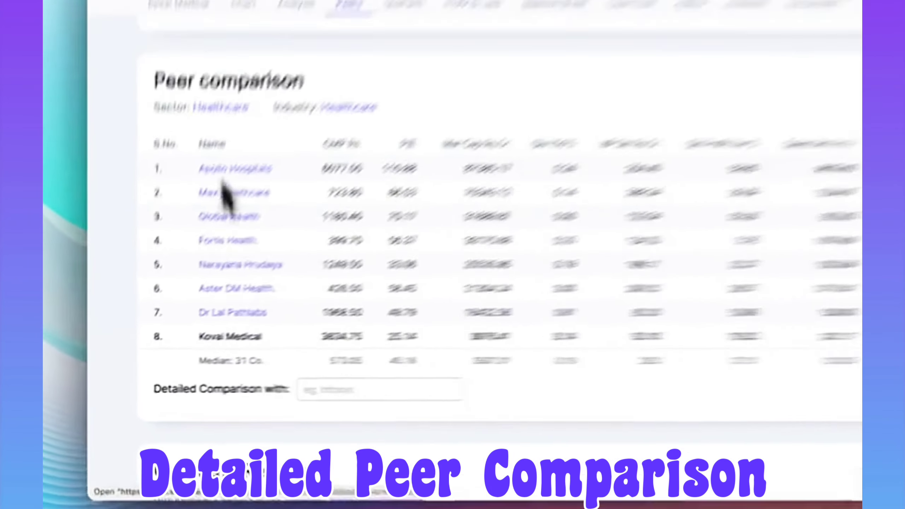
- Run a detailed comparison of Kovai Medical with Fortis Healthcare Ltd
click(228, 391)
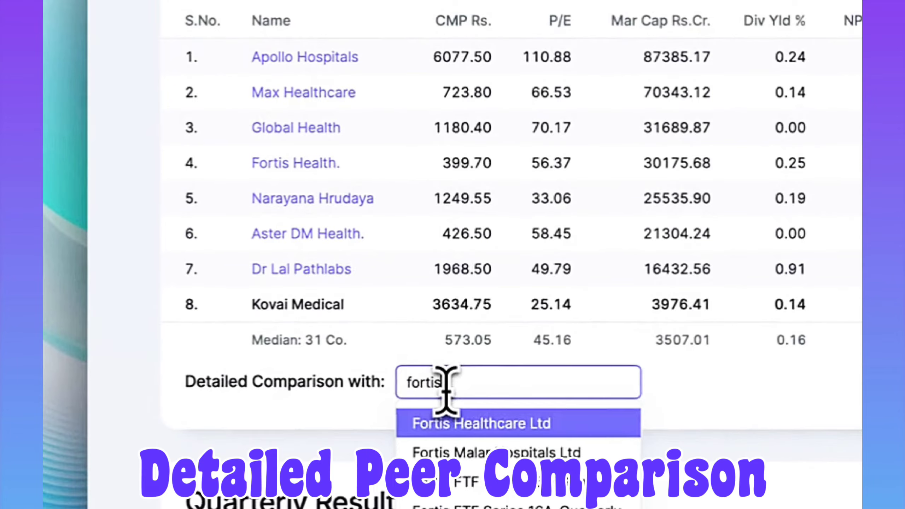
text(fortis)
key(Return)
scroll(297, 398, down, 10)
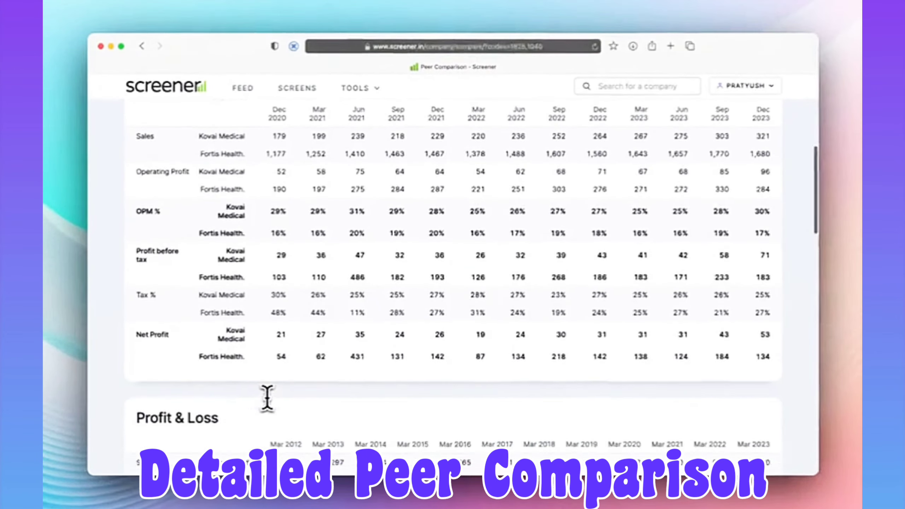
- Examine both companies' operating margins, balance sheets and ratios in the peer comparison
scroll(267, 397, down, 2)
drag(274, 301, 616, 317)
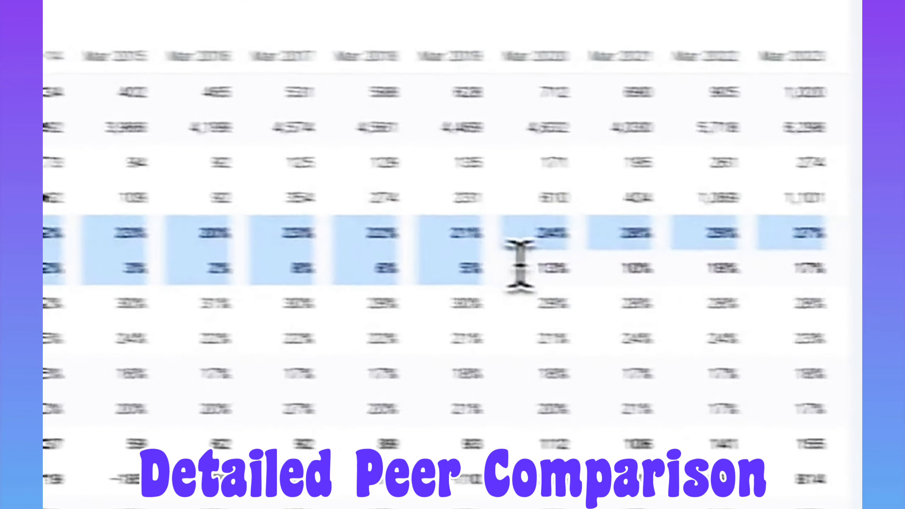
scroll(606, 260, down, 5)
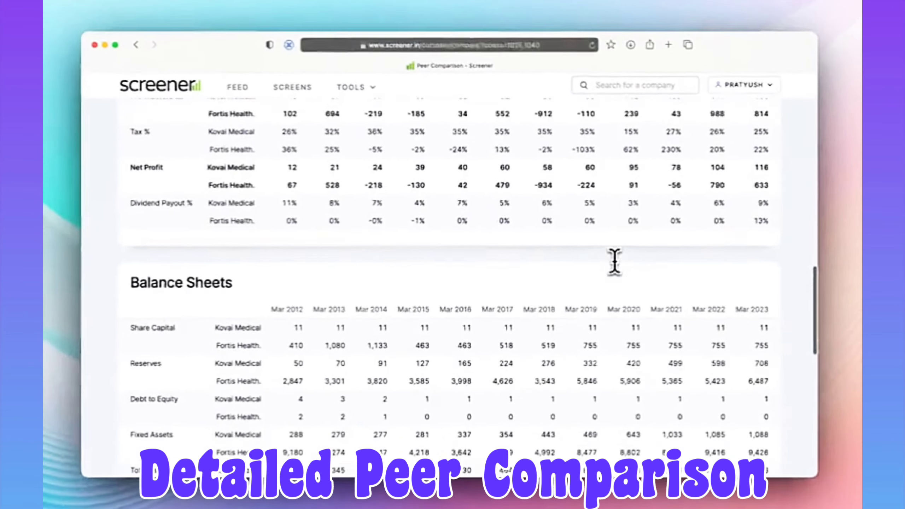
scroll(616, 261, down, 5)
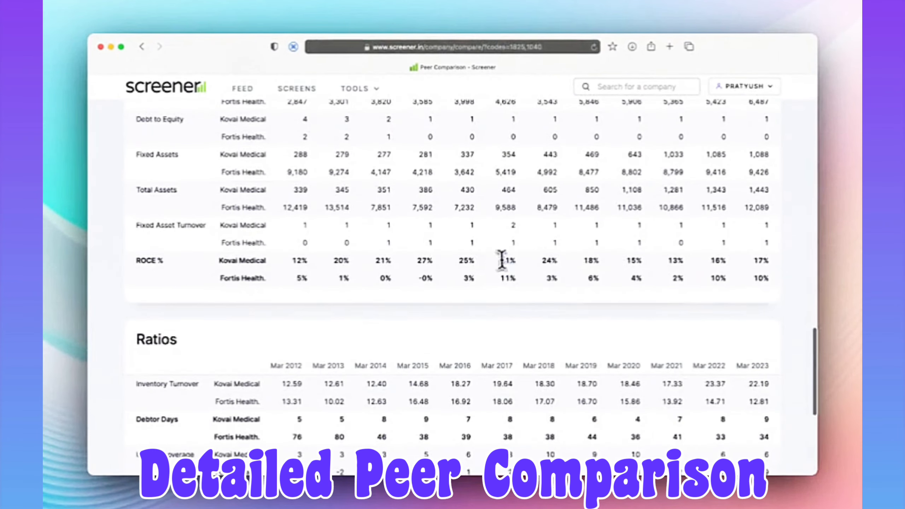
scroll(561, 284, down, 6)
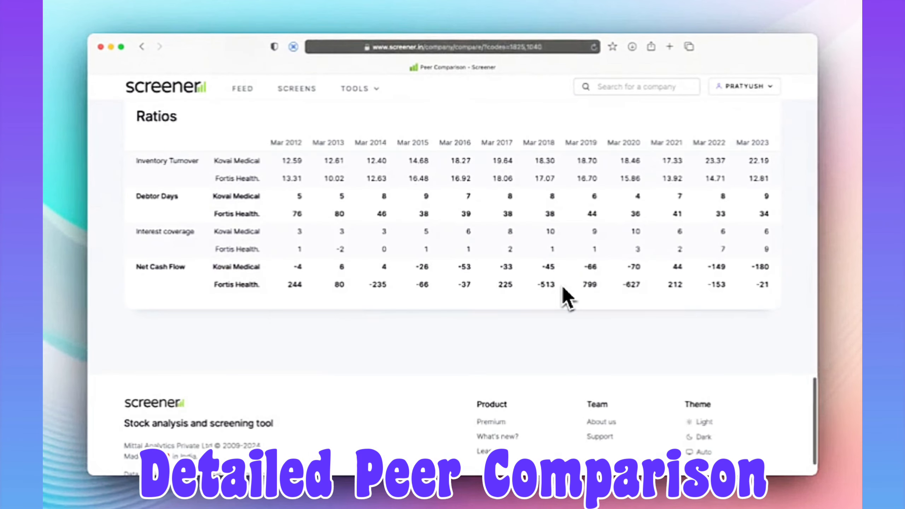
scroll(567, 295, up, 12)
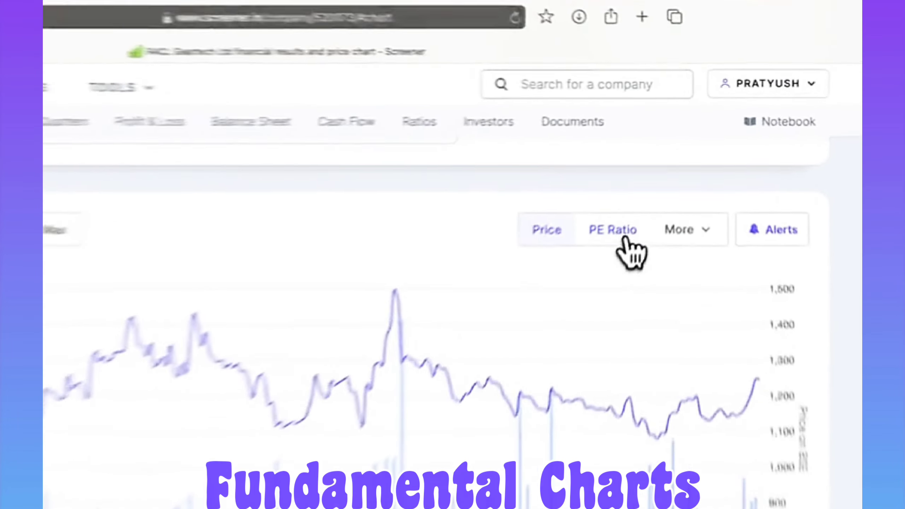
- Chart RACL Geartech's PE Ratio over 10 years and its Sales & Margin over the maximum period
click(652, 173)
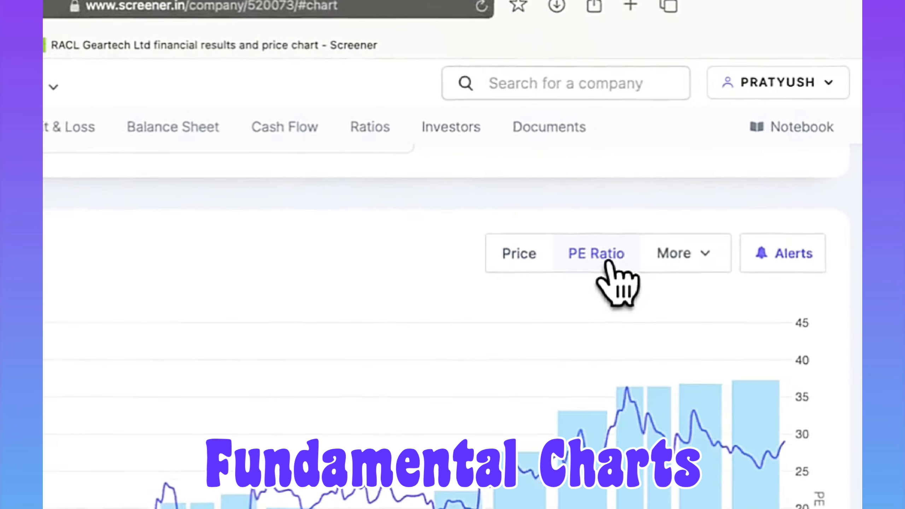
click(194, 255)
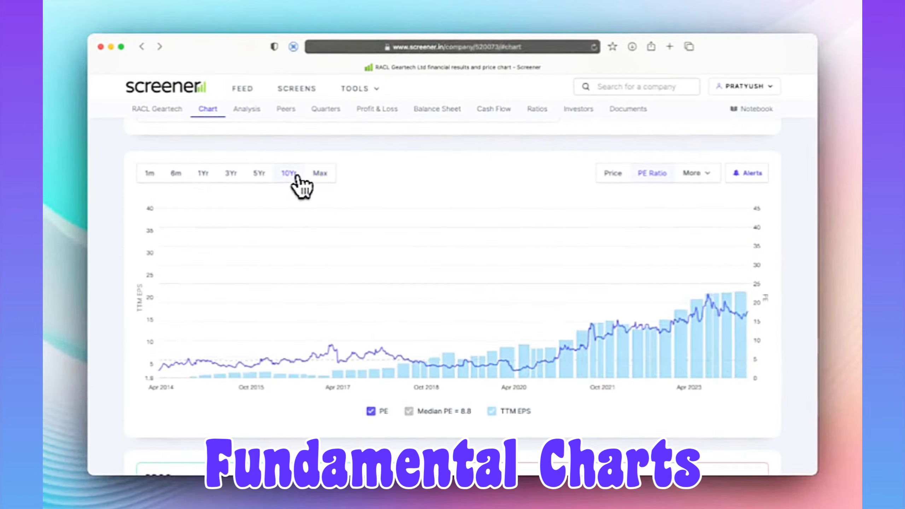
click(691, 173)
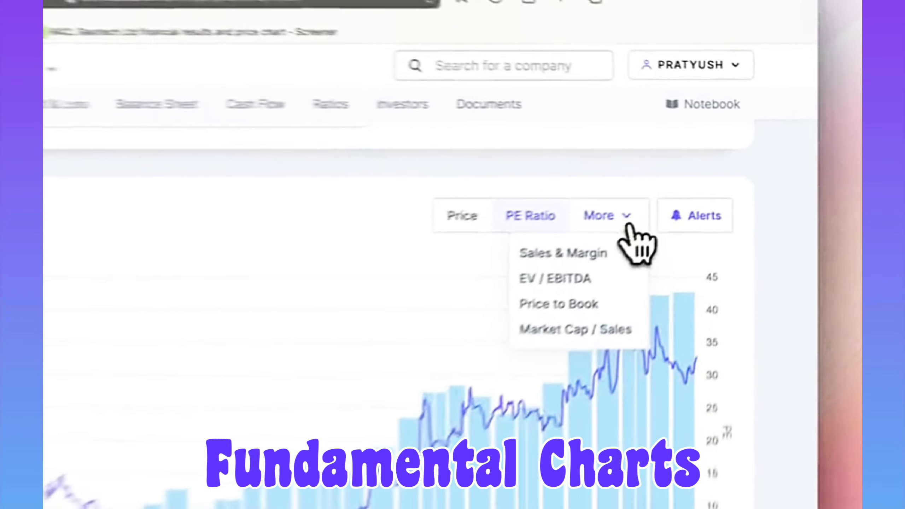
click(702, 195)
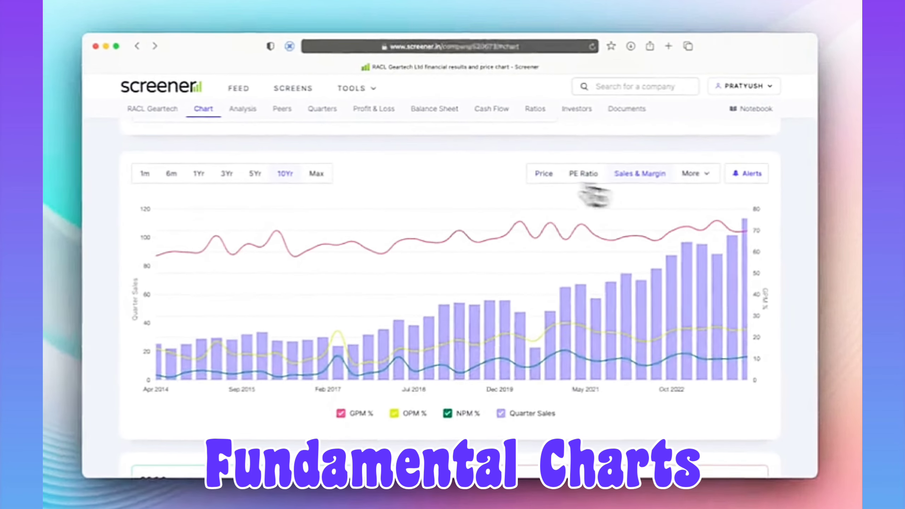
click(324, 173)
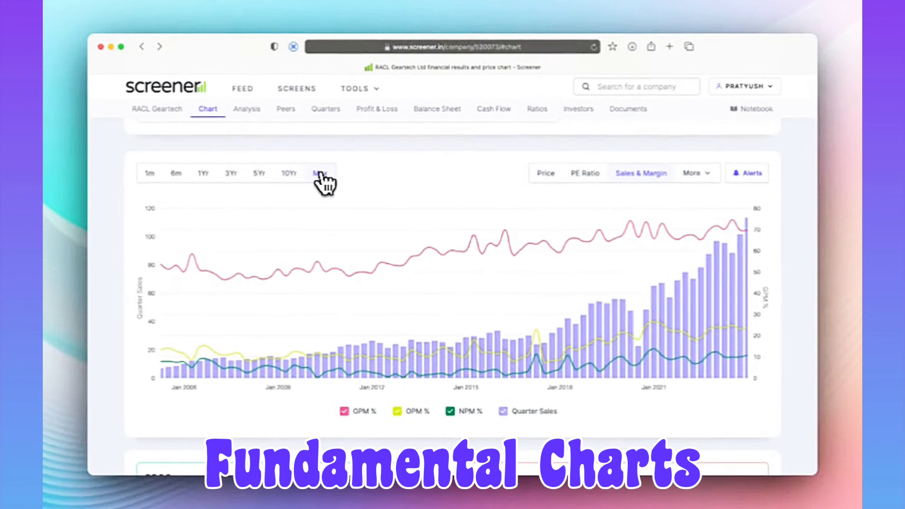
- Switch RACL Geartech's maximum-period chart to Price to Book
click(692, 174)
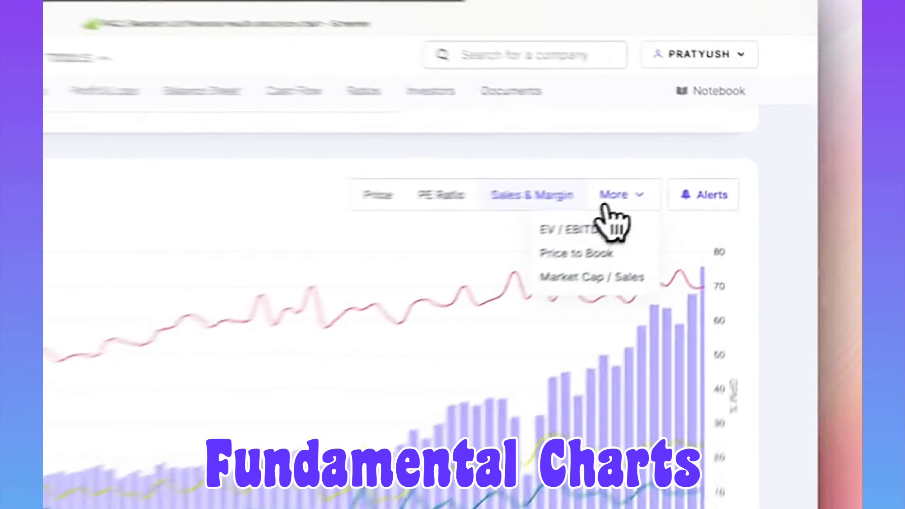
click(684, 214)
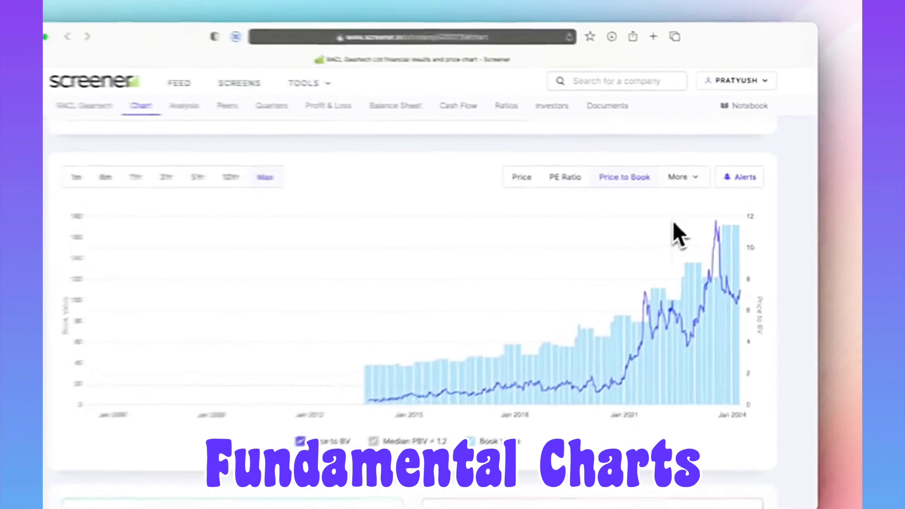
click(616, 222)
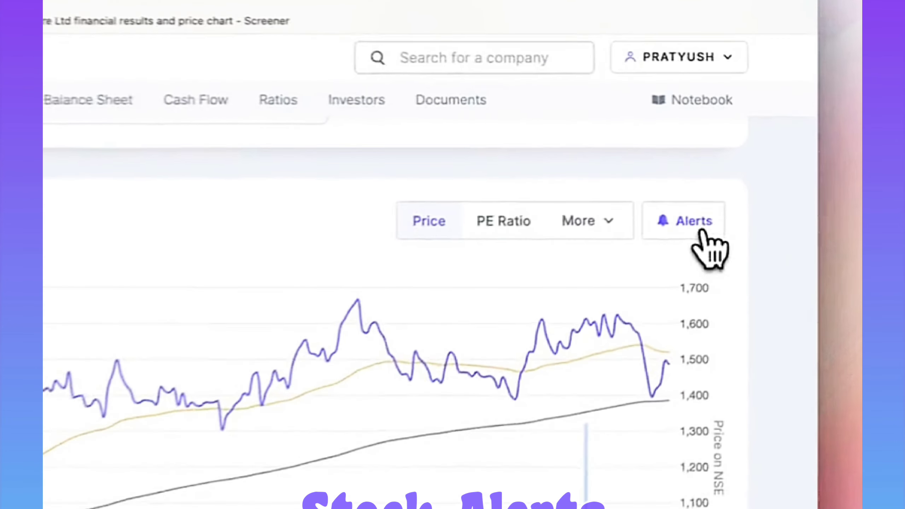
- Save Poly Medicure alerts for price going above 50DMA, PE falling below 53.1 (median) and PE falling below 25
click(704, 231)
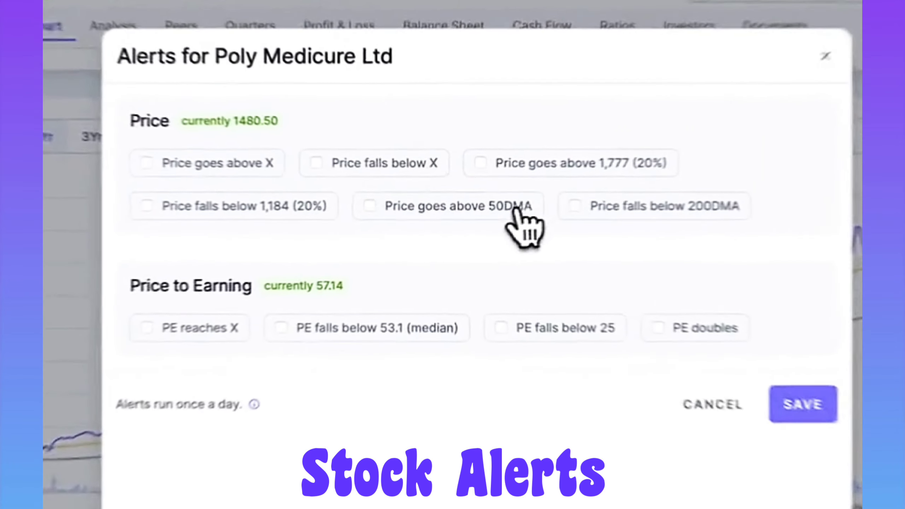
click(470, 213)
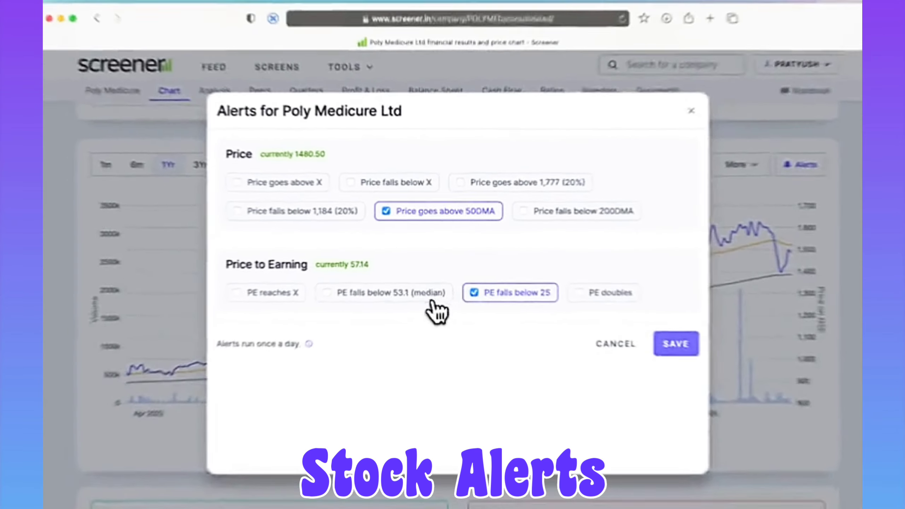
click(438, 351)
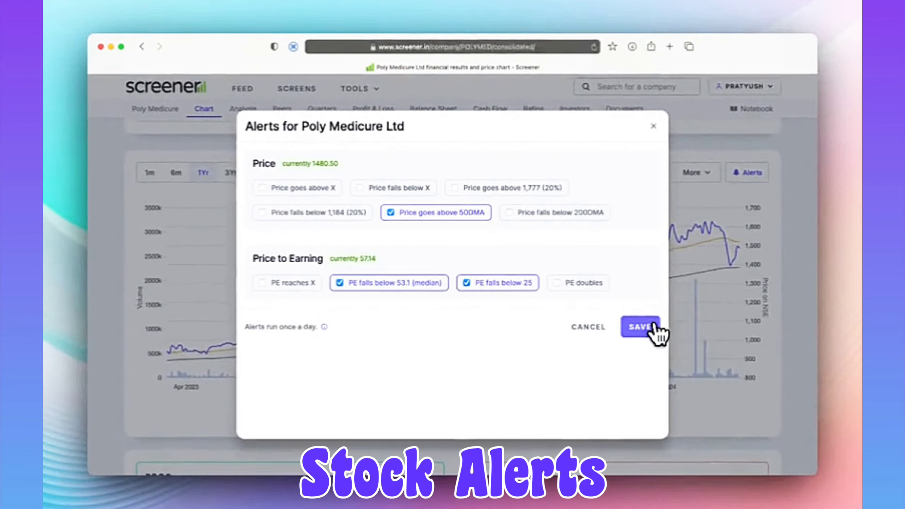
click(639, 327)
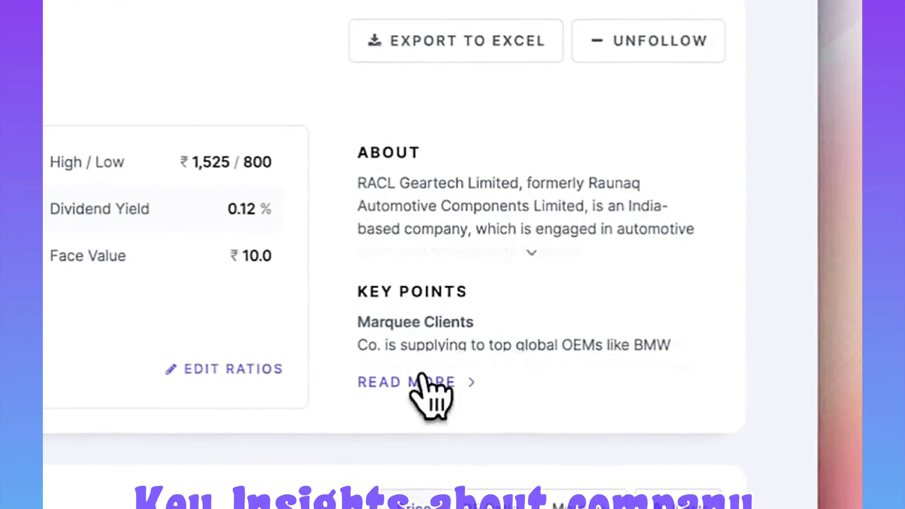
- Read RACL Geartech's full key points and check one of the source documents they cite
click(618, 327)
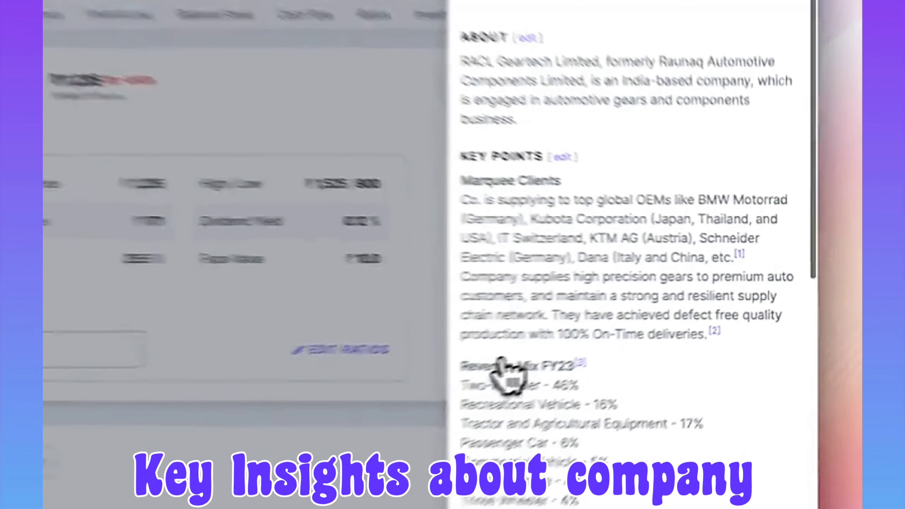
scroll(618, 331, down, 5)
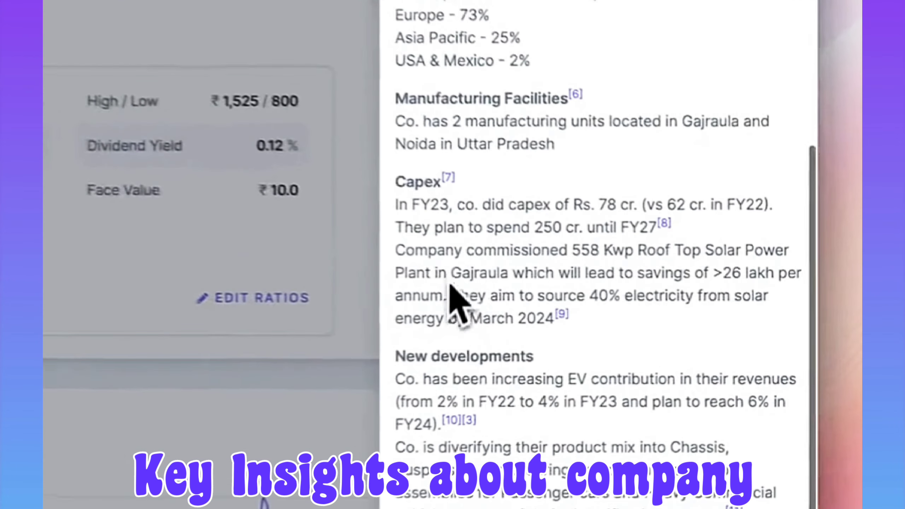
click(641, 220)
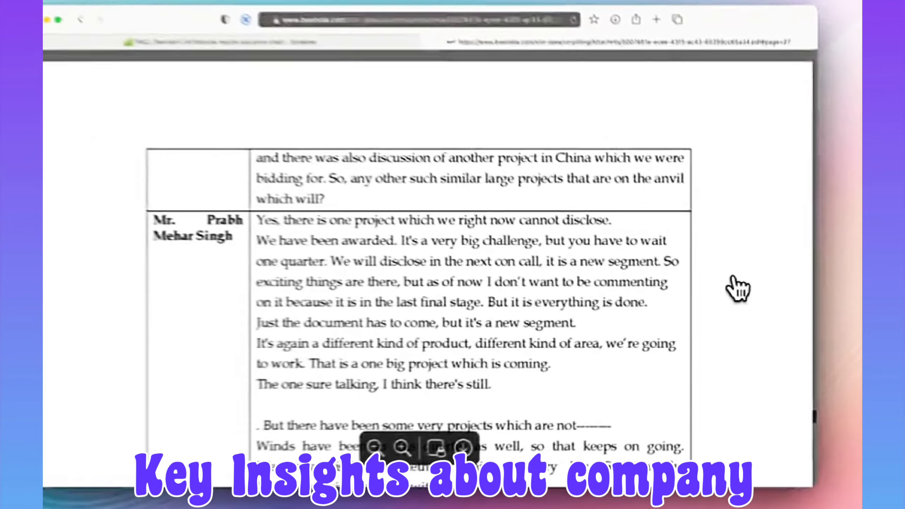
scroll(743, 294, down, 5)
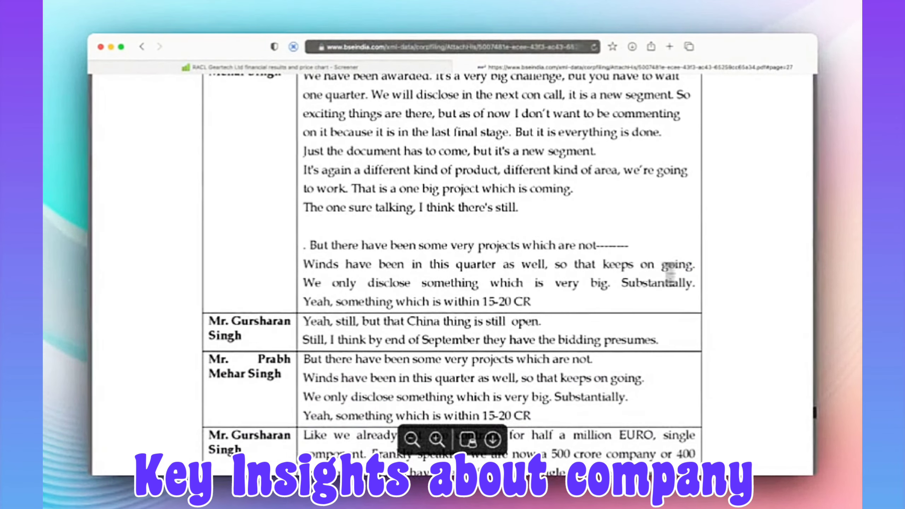
key(super+w)
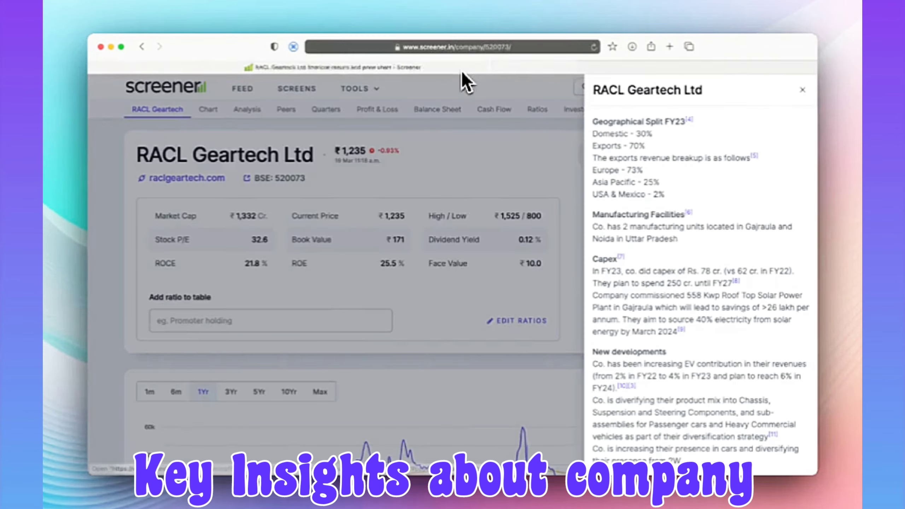
scroll(628, 210, down, 5)
click(463, 314)
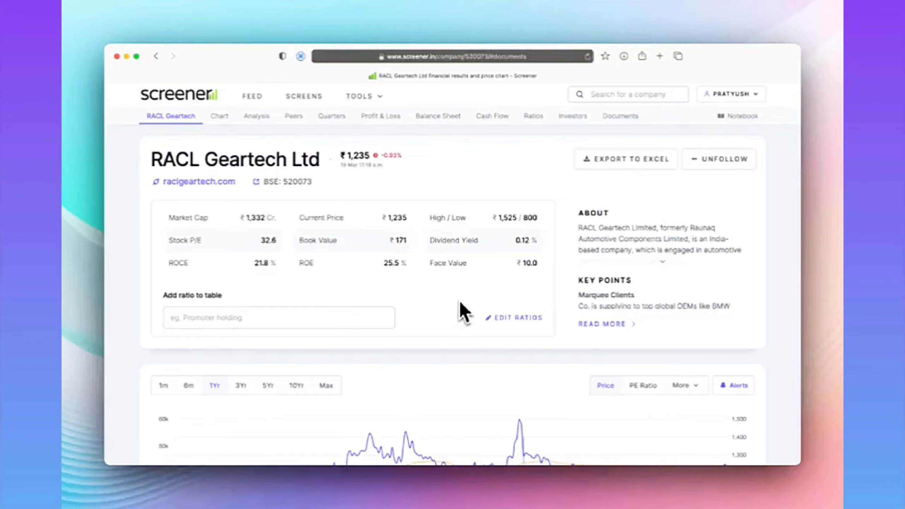
- Read RACL Geartech's Mar 2024 concall notes among the company documents
click(620, 116)
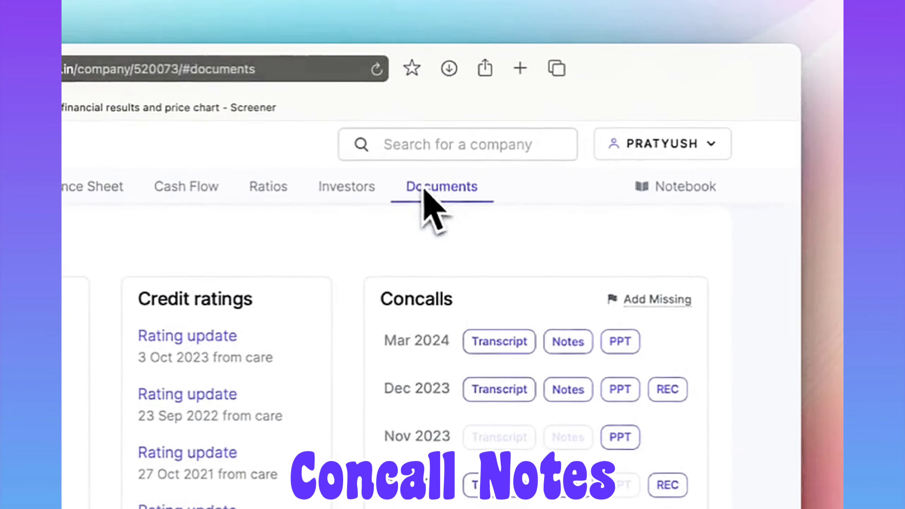
click(567, 343)
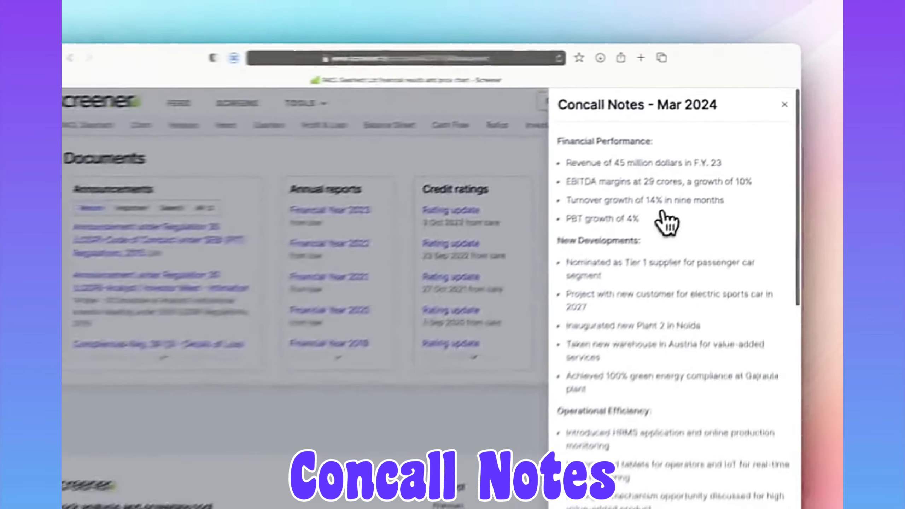
scroll(563, 358, down, 3)
scroll(679, 203, down, 5)
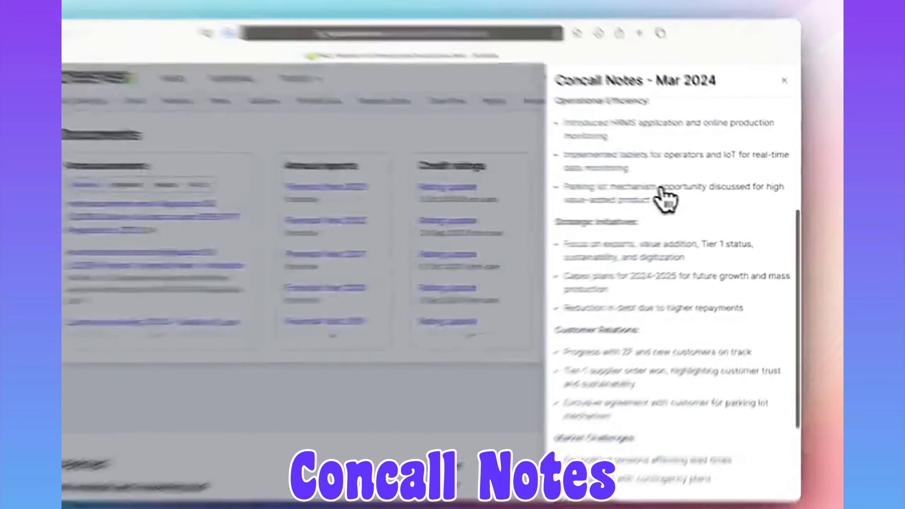
scroll(568, 169, down, 3)
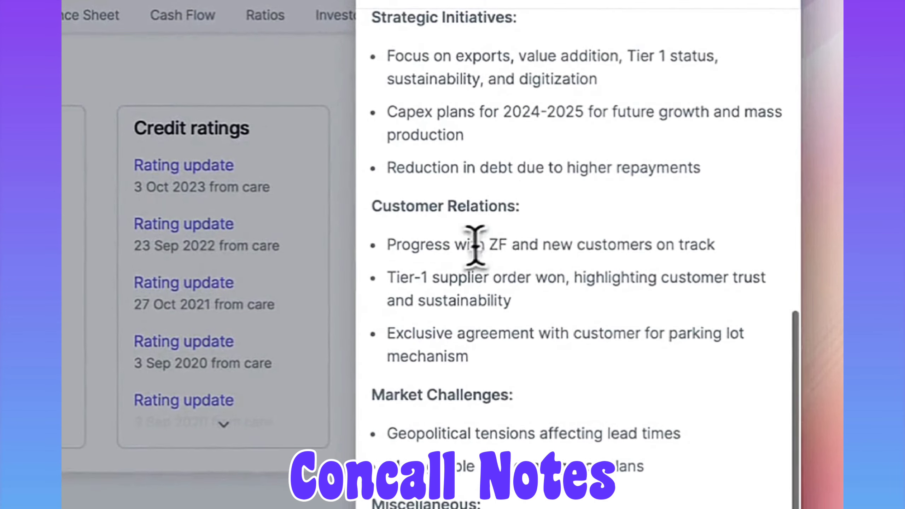
drag(663, 245, 665, 246)
scroll(652, 329, down, 1)
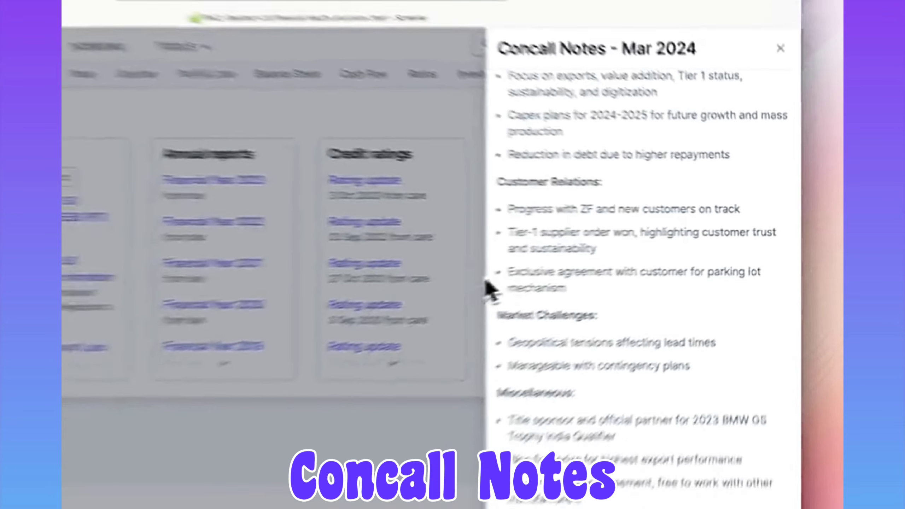
click(485, 289)
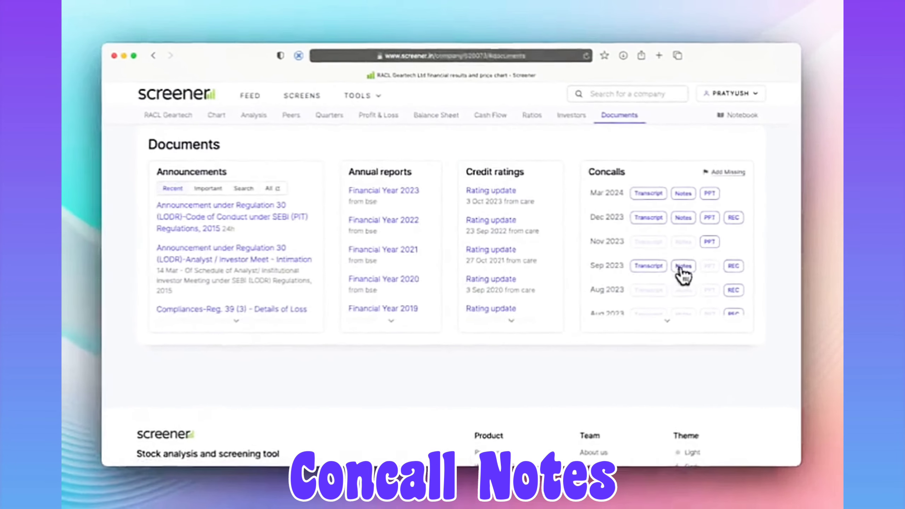
- Read RACL Geartech's Aug 2023 concall notes
click(682, 278)
scroll(682, 277, down, 3)
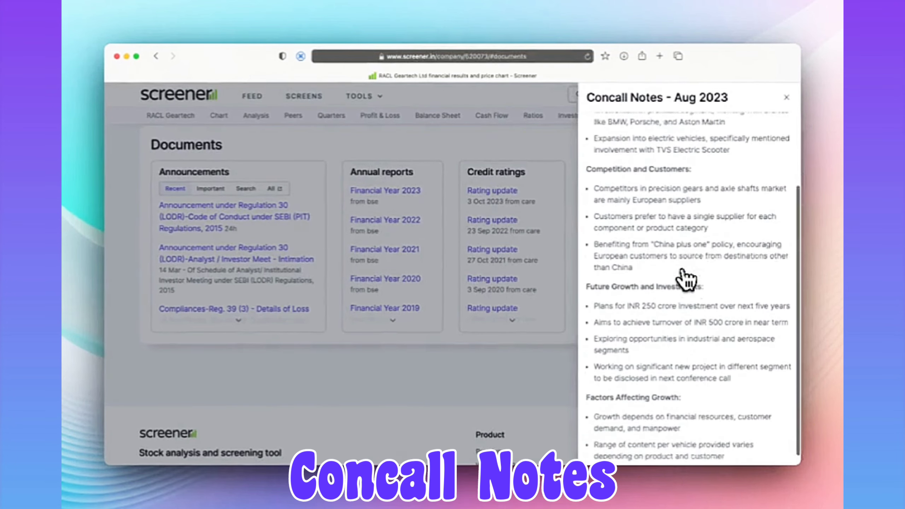
scroll(685, 280, down, 1)
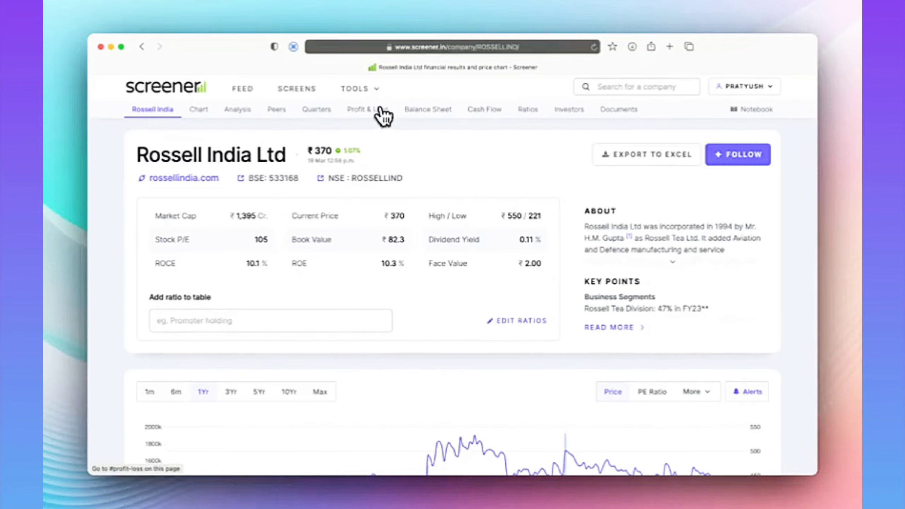
- Examine Rossell India's Profit & Loss by product segment, with segment sales shown as Growth %
click(380, 109)
click(713, 149)
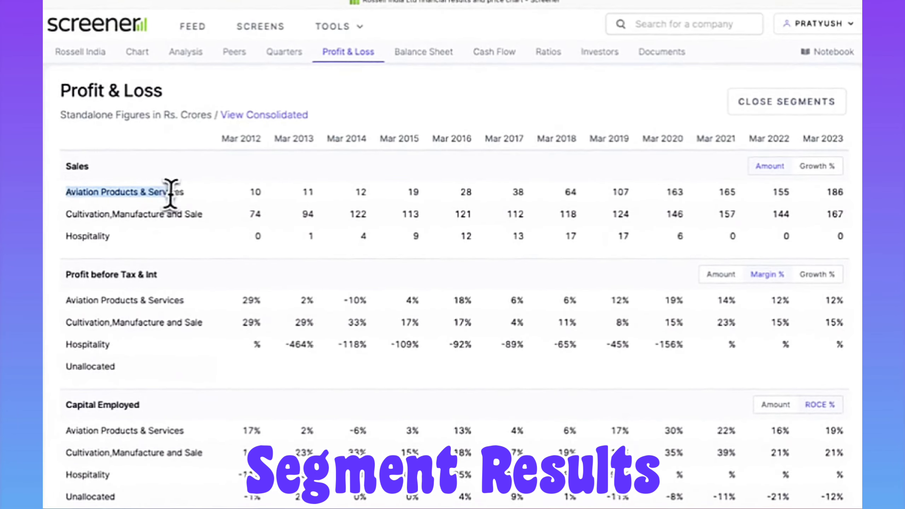
click(816, 166)
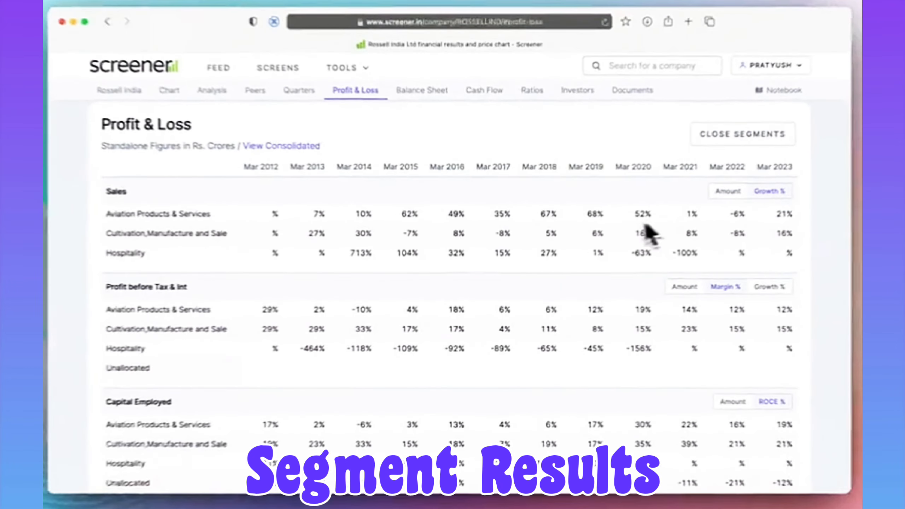
drag(569, 228, 664, 227)
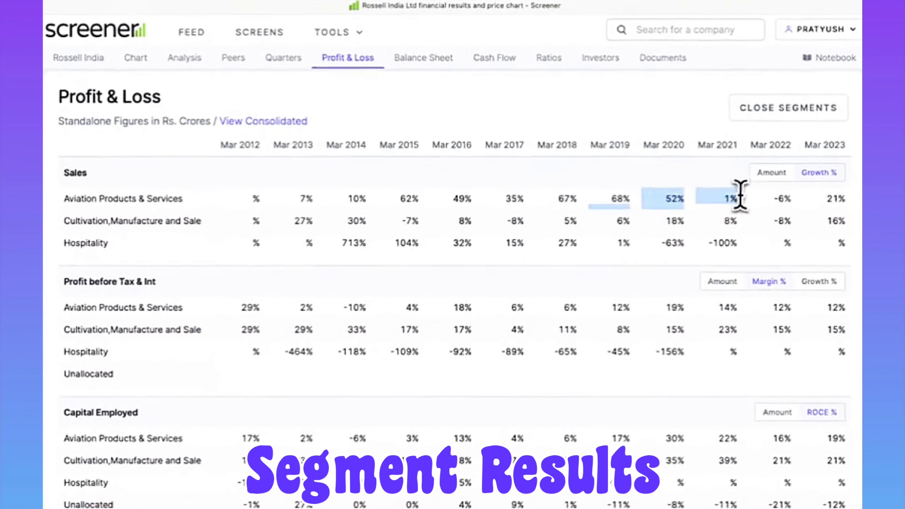
scroll(740, 196, down, 5)
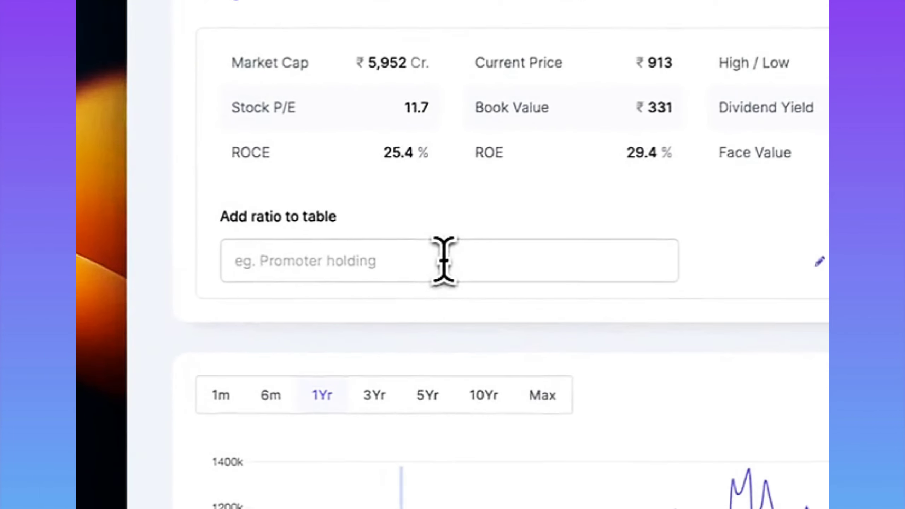
- Add the 10-year, 5-year and 3-year ROCE ratios to H.G. Infra Engineering's ratio table
click(451, 257)
text(roce 1)
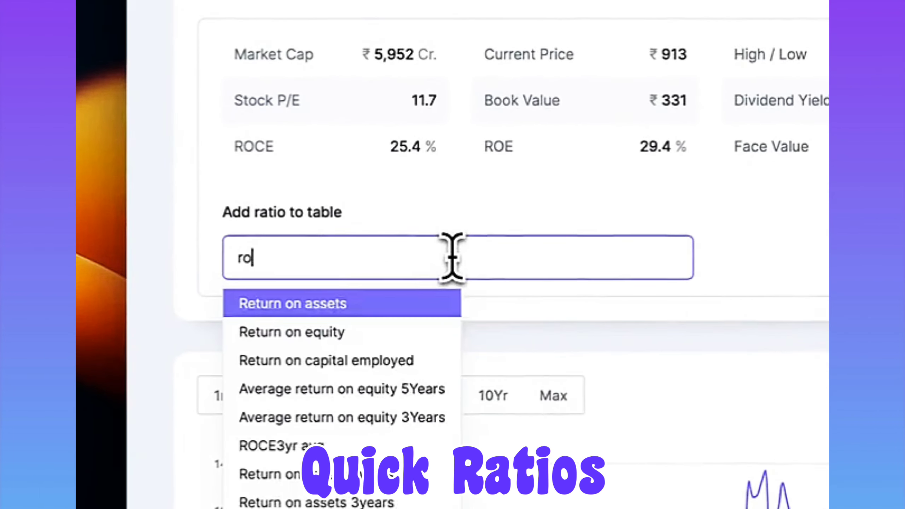
key(Return)
text(roce 5)
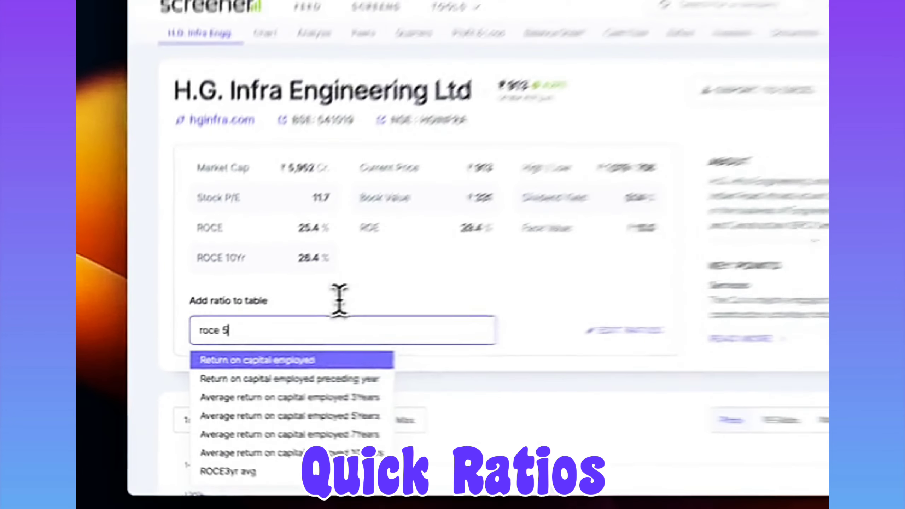
key(Return)
text(roce 3)
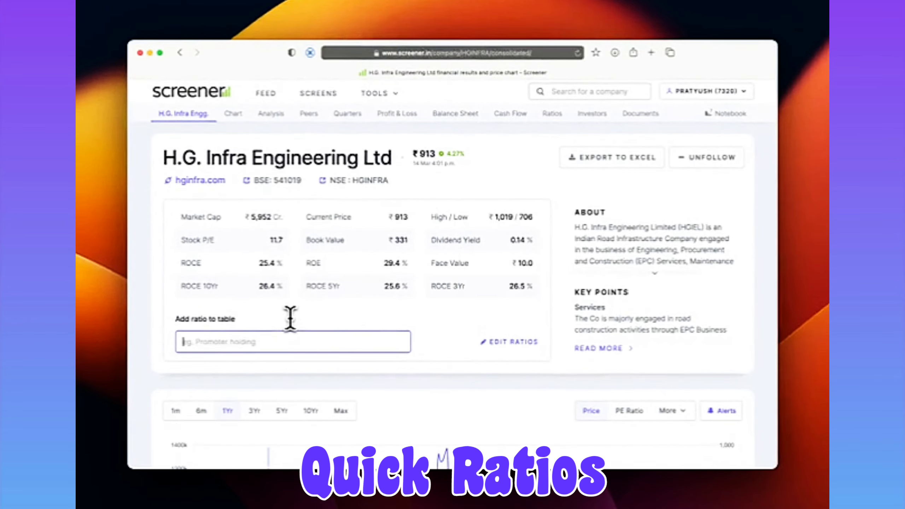
- Look up the company DLF
text(dlf)
key(Return)
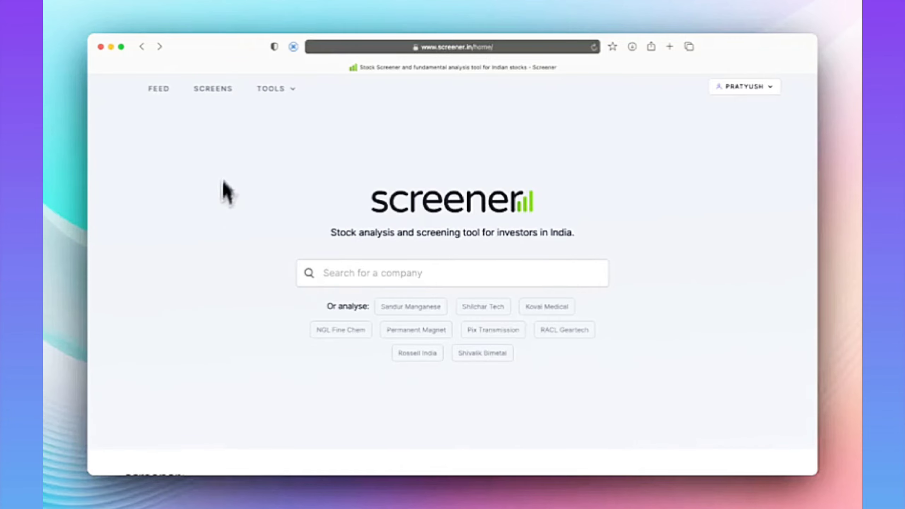
- Start a new stock screen whose query begins with "Profit growth 3Years > 20% AND"
click(213, 89)
click(634, 203)
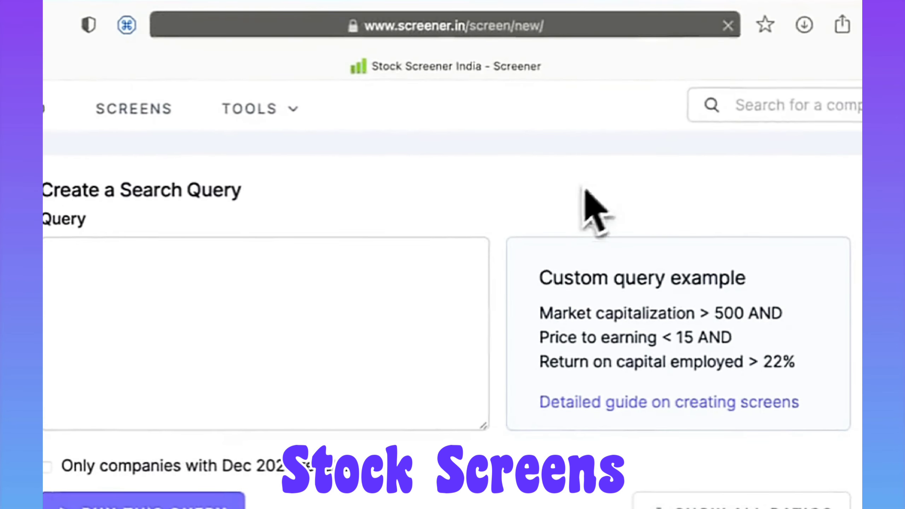
click(333, 345)
text(growth)
key(Down)
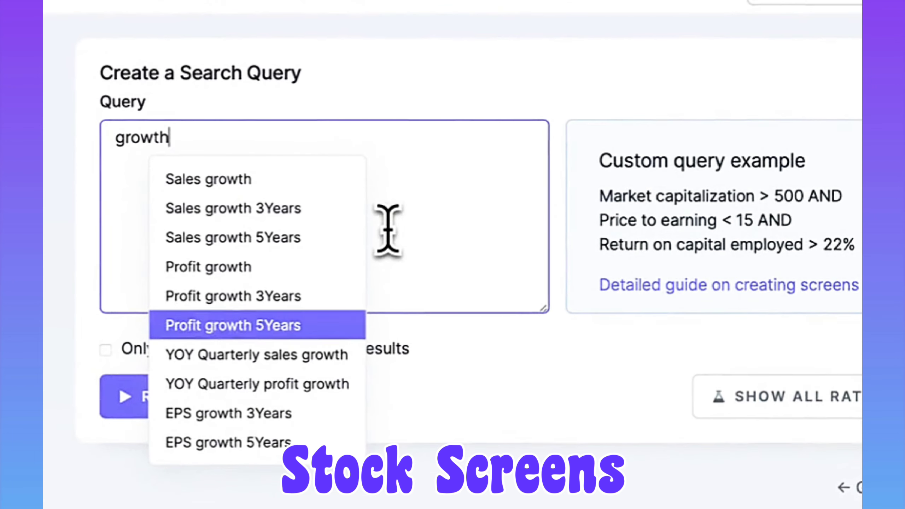
key(Up)
key(Return)
text(% an)
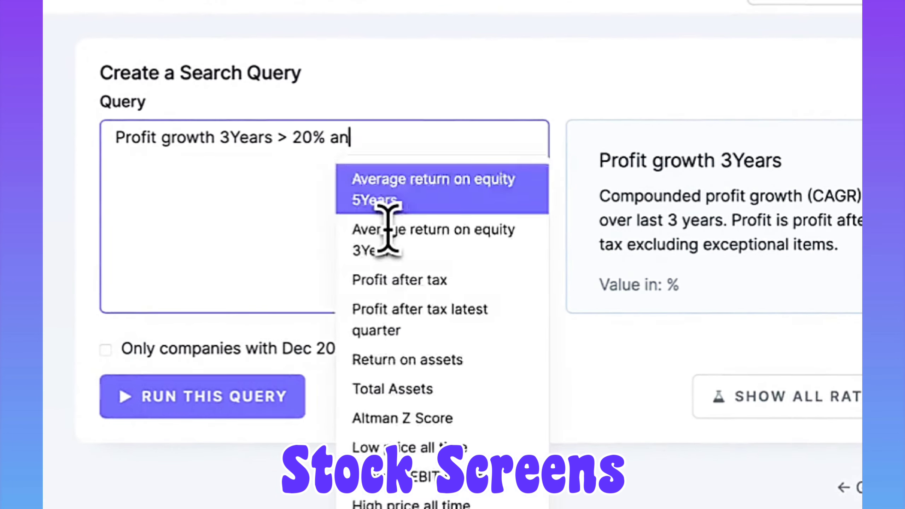
- Add the conditions "debt < Debt 3Years back AND Debt to equity < 1.5" to the query and run it
text(d debt < debt 3)
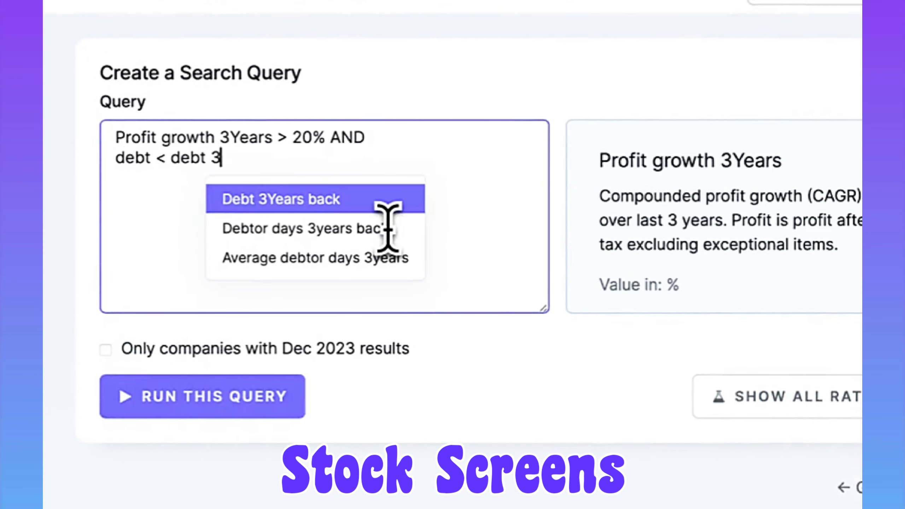
key(Return)
text(AND)
key(Return)
text(debt to)
key(Return)
text(< 1.5)
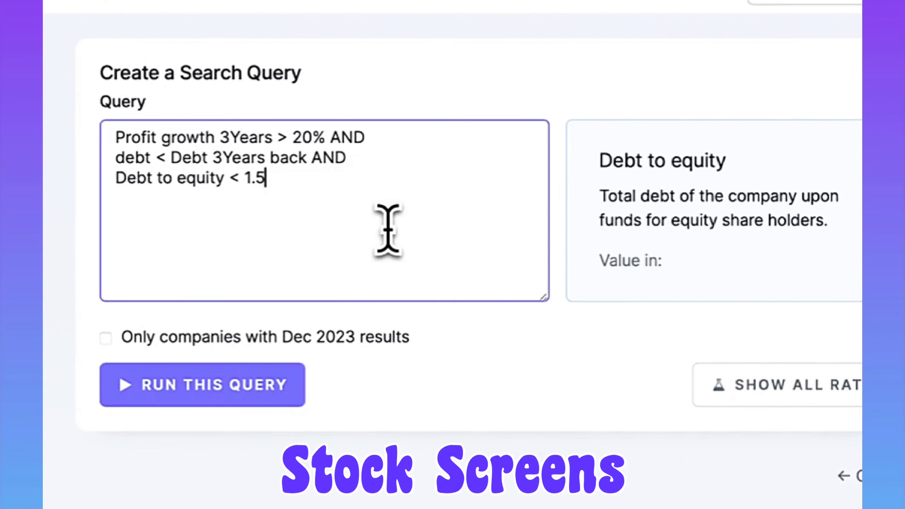
click(206, 401)
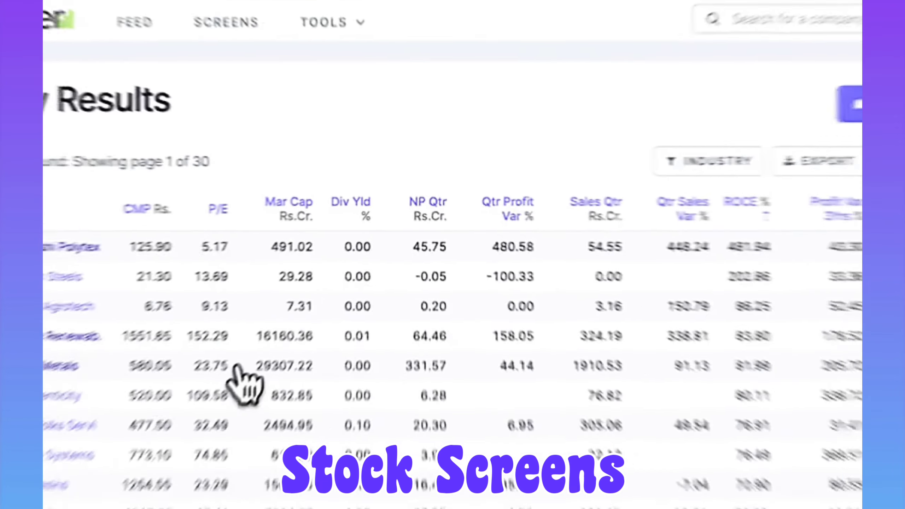
- Extend the search query below the results with "AND Average return on capital employed 5Years > 20%"
scroll(302, 294, down, 1)
scroll(302, 299, down, 10)
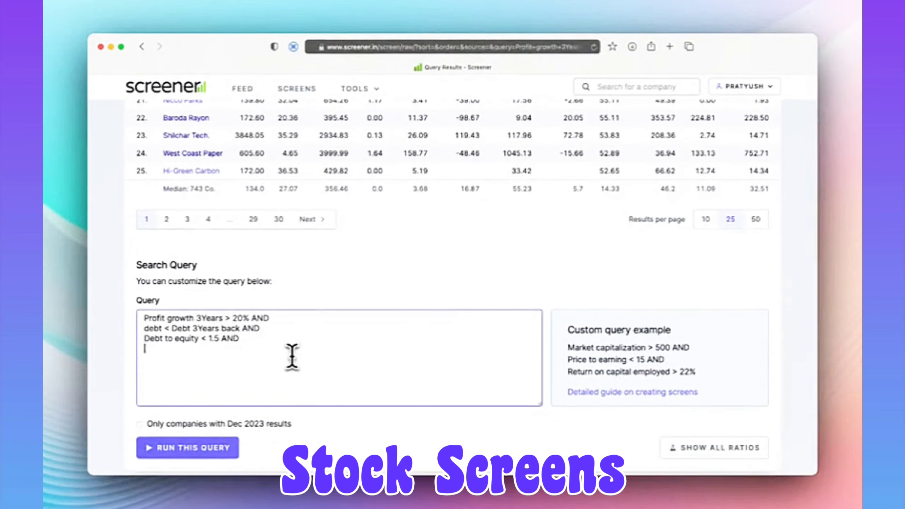
text(return on capital 5)
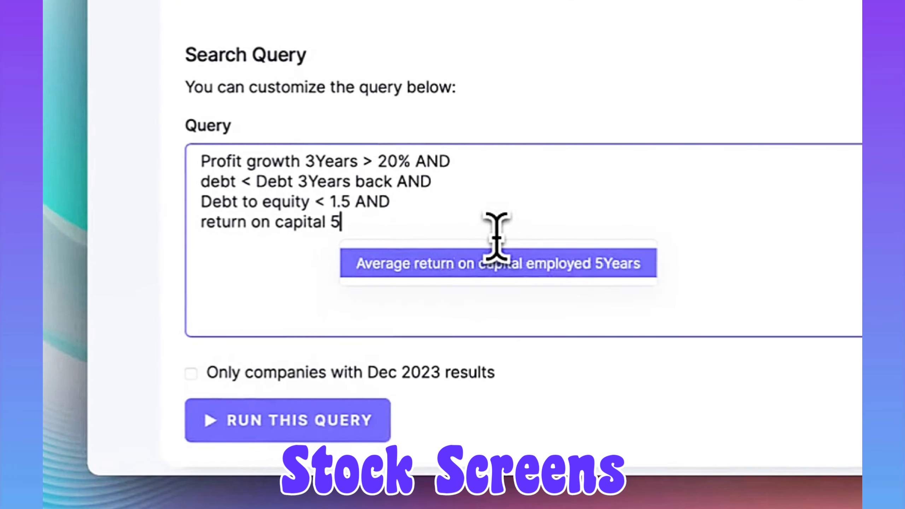
key(Return)
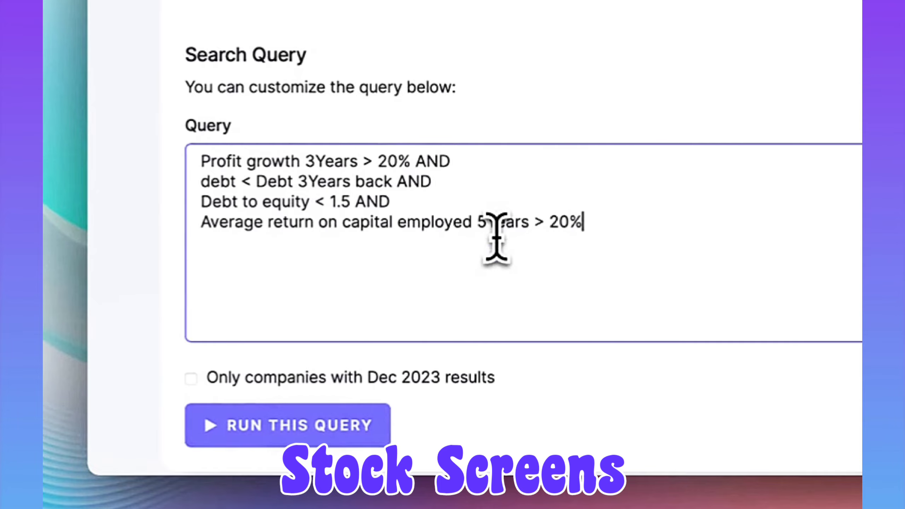
- Run the search query extended with the five-year average return on capital employed condition
click(335, 424)
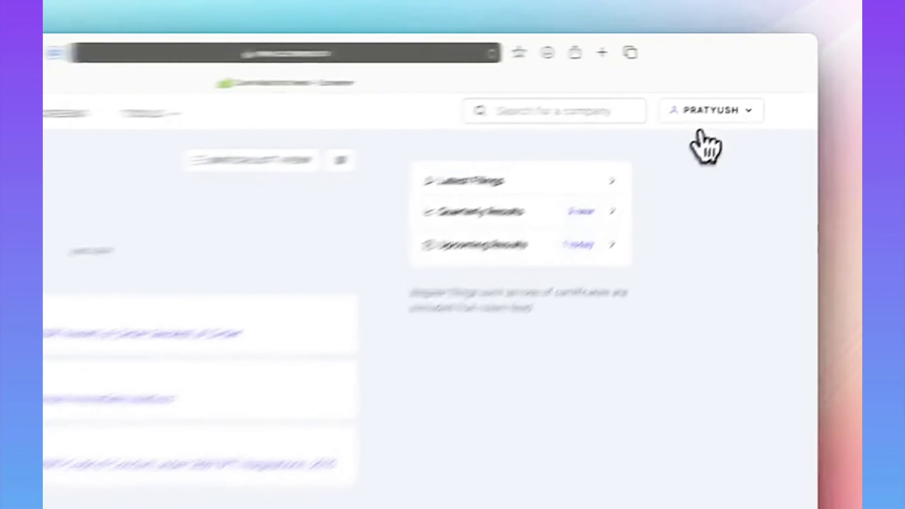
- Start a new custom ratio from the profile settings, with the name "5Year PE" and short name "5YR PE"
click(744, 86)
click(744, 105)
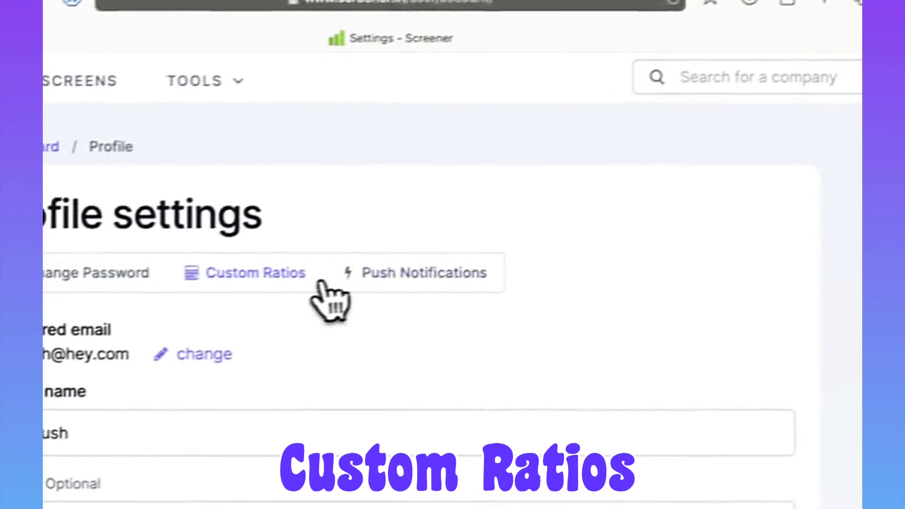
click(315, 277)
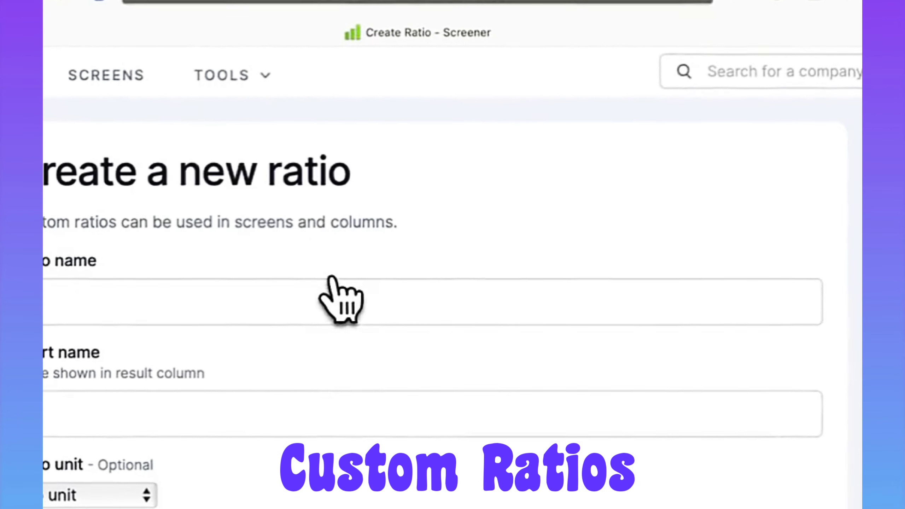
click(331, 286)
text(5Yeara )
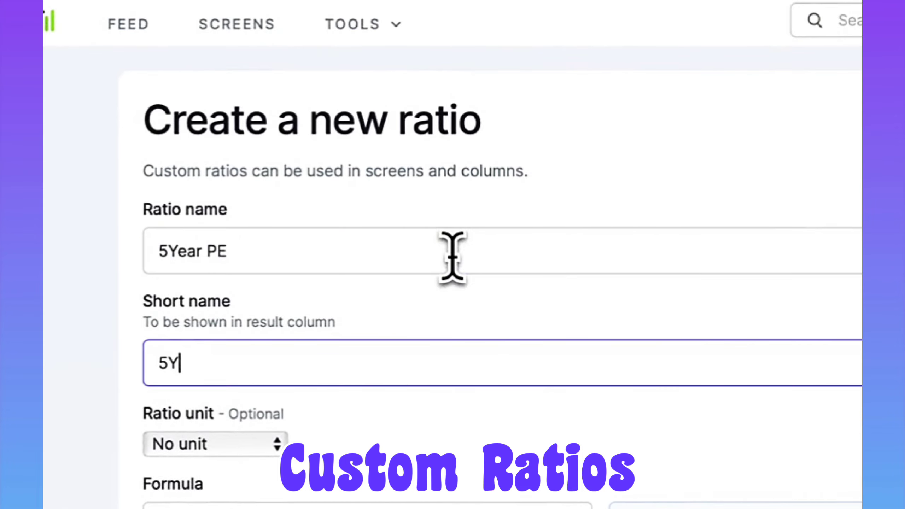
- Set the ratio's formula to "Market Capitalization / Average Earnings 5Year"
text(mark)
key(Return)
text(/ profit)
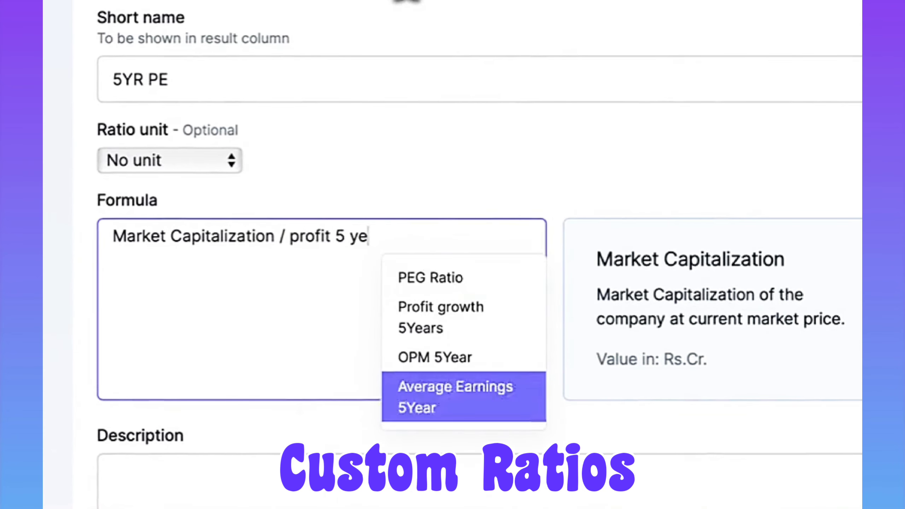
text( 5 ye)
key(Return)
- Describe the ratio as "PE Based on 5 year earnings", preview its calculated values and save it
scroll(406, 1, down, 9)
text(PE Based on 5 year earnings)
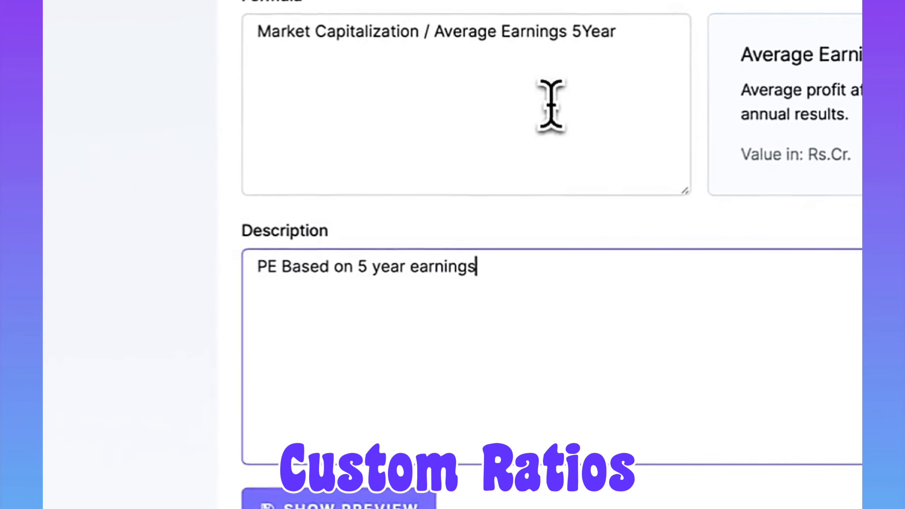
click(336, 489)
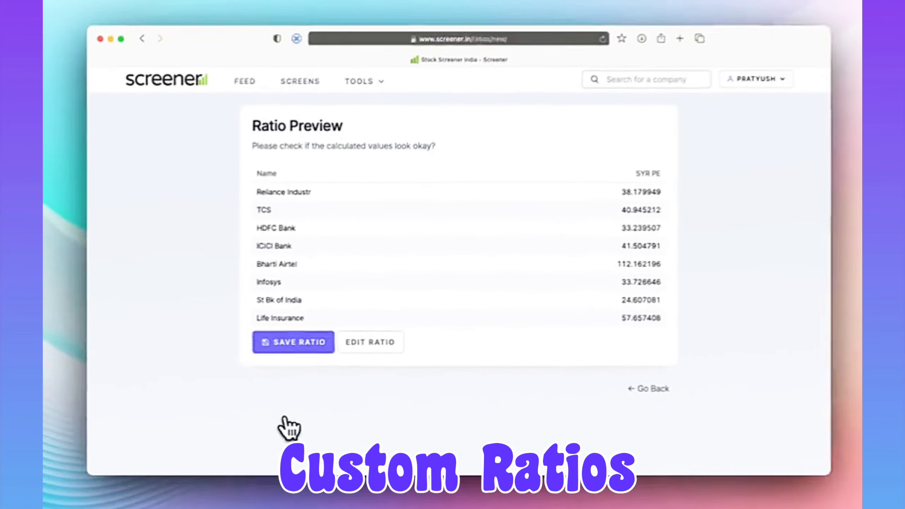
drag(286, 367, 632, 182)
click(484, 263)
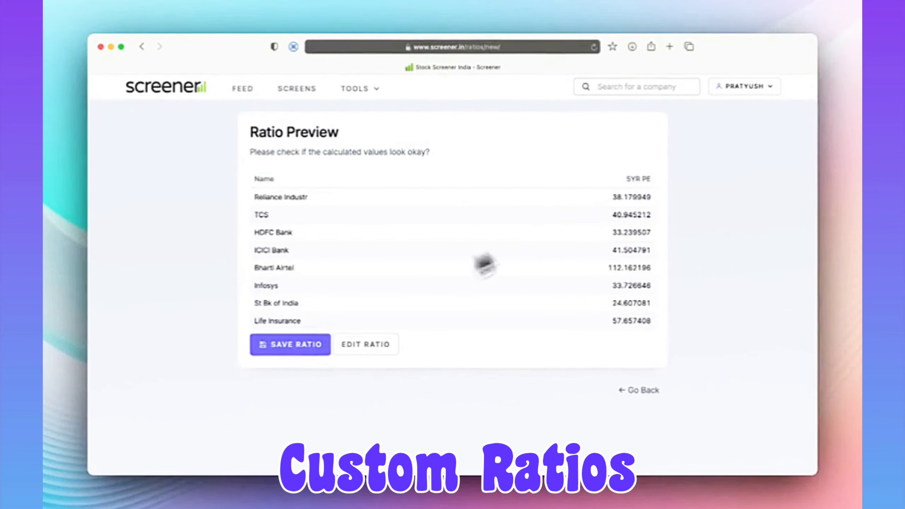
click(302, 344)
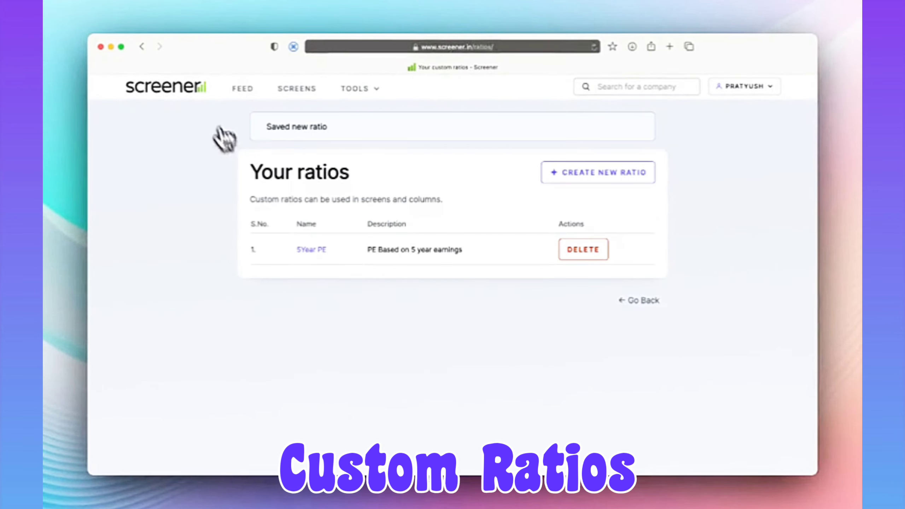
- Create a new stock screen with a "5Year PE <" condition and run the query
click(195, 98)
click(309, 96)
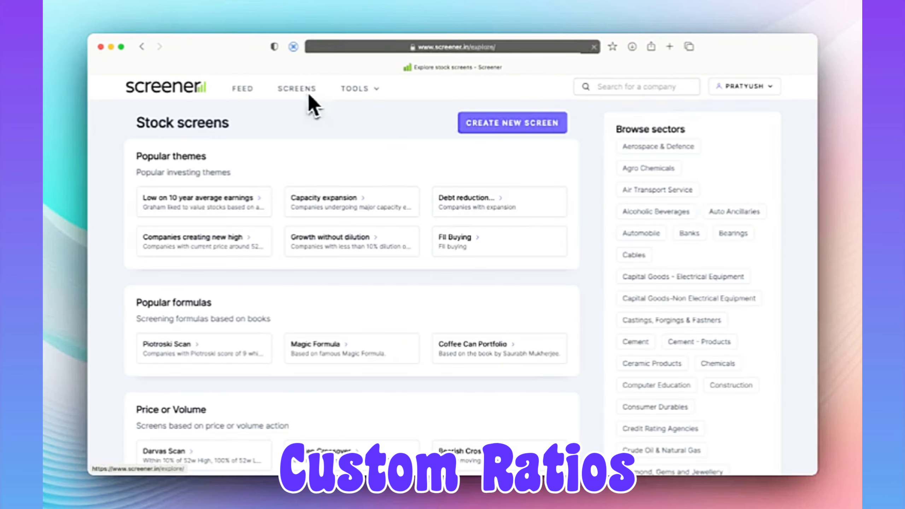
click(496, 137)
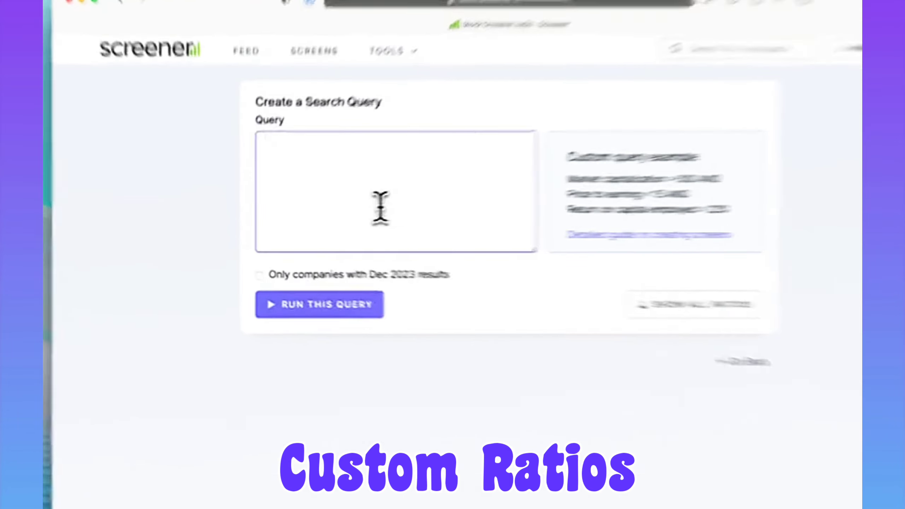
text(5year)
key(Return)
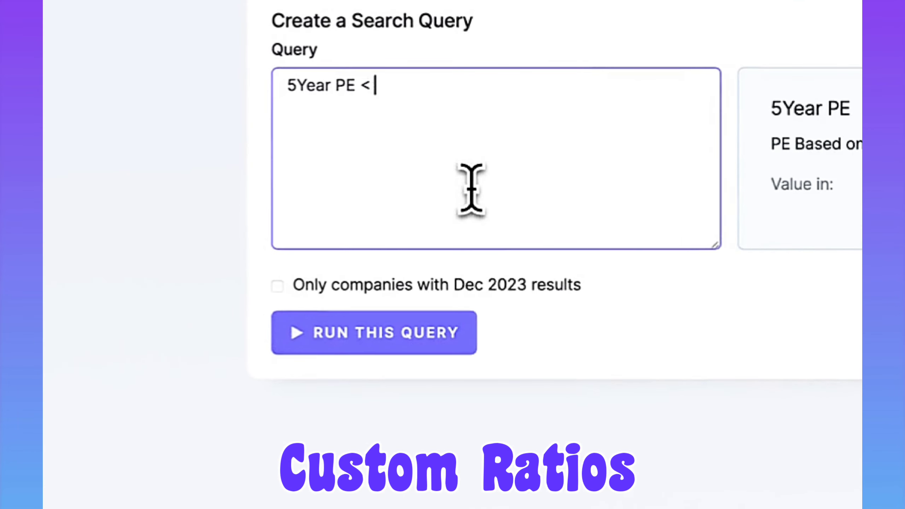
click(438, 328)
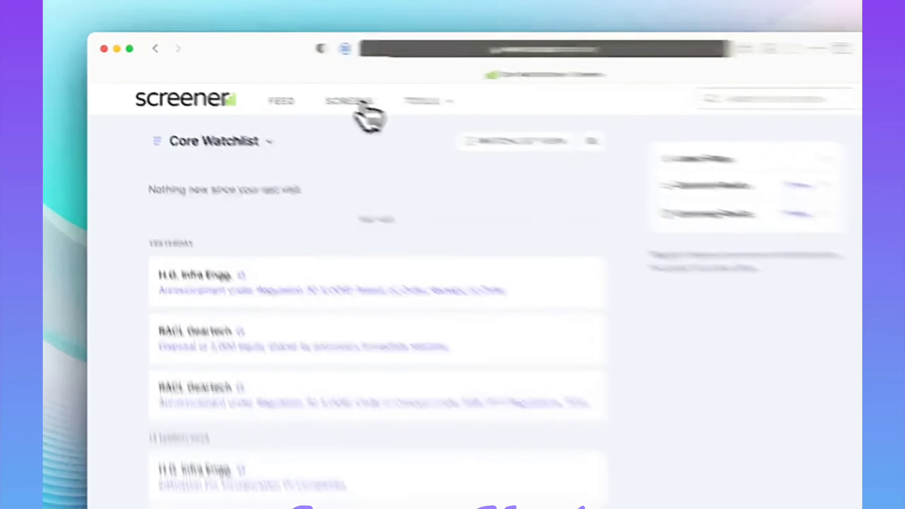
- Open the "Low on 10 year average earnings" stock screen and request email updates for it
click(296, 88)
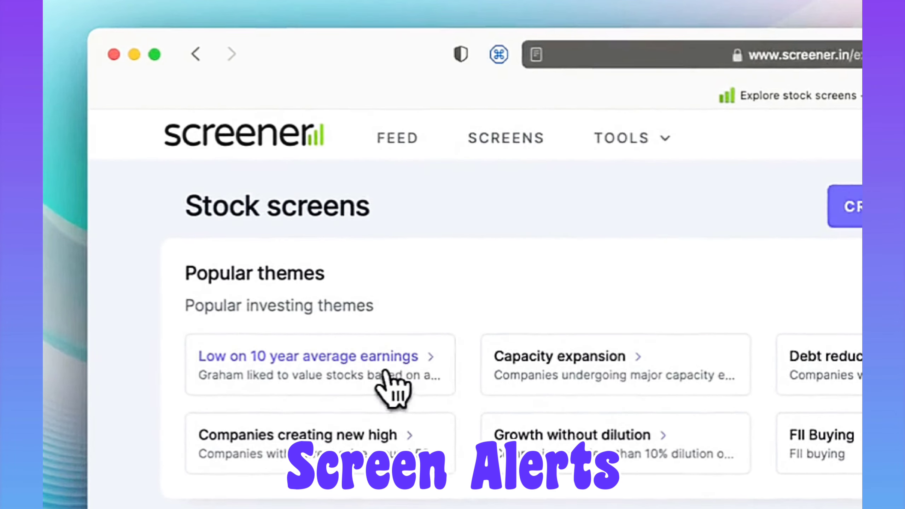
click(385, 371)
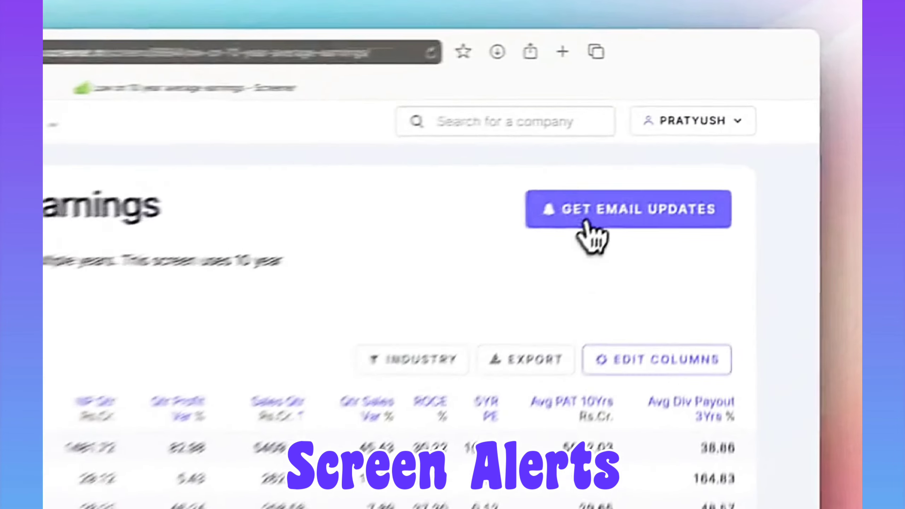
click(853, 171)
- Open the "Golden Crossover" screen under Price or Volume and request email updates for it
click(304, 90)
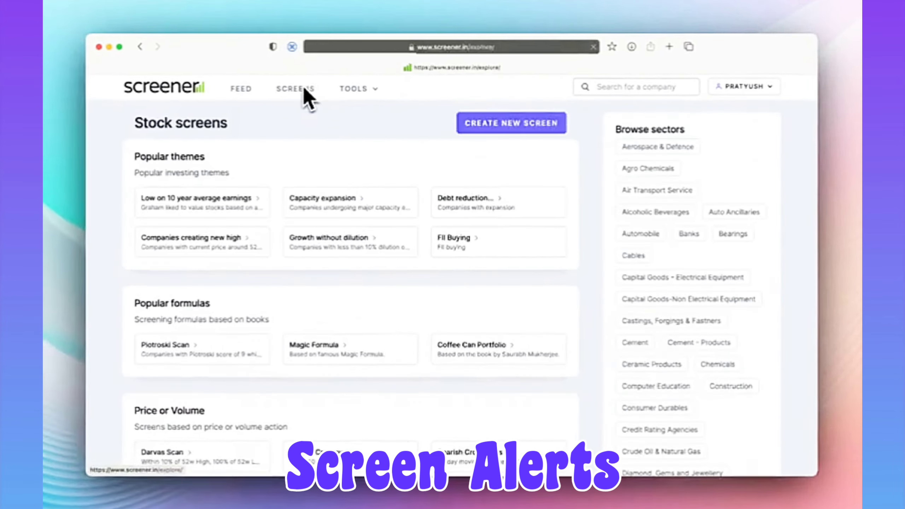
scroll(287, 254, down, 5)
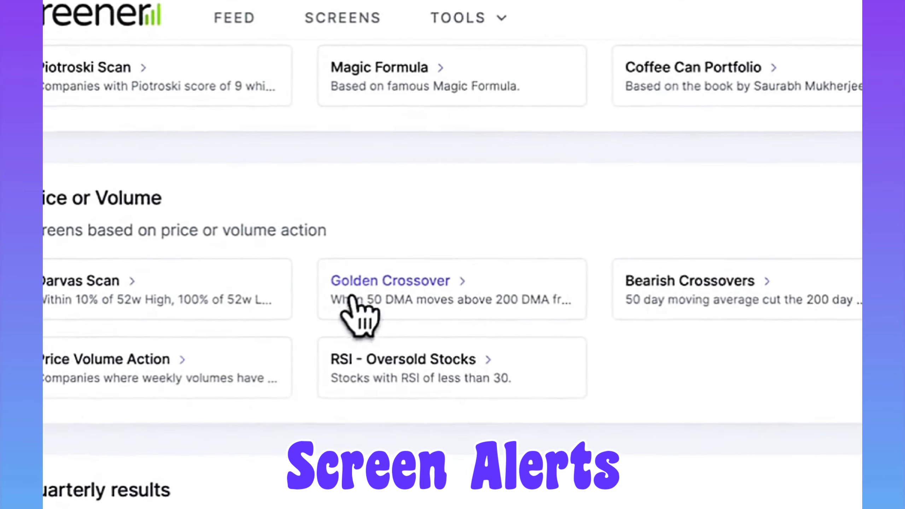
click(351, 301)
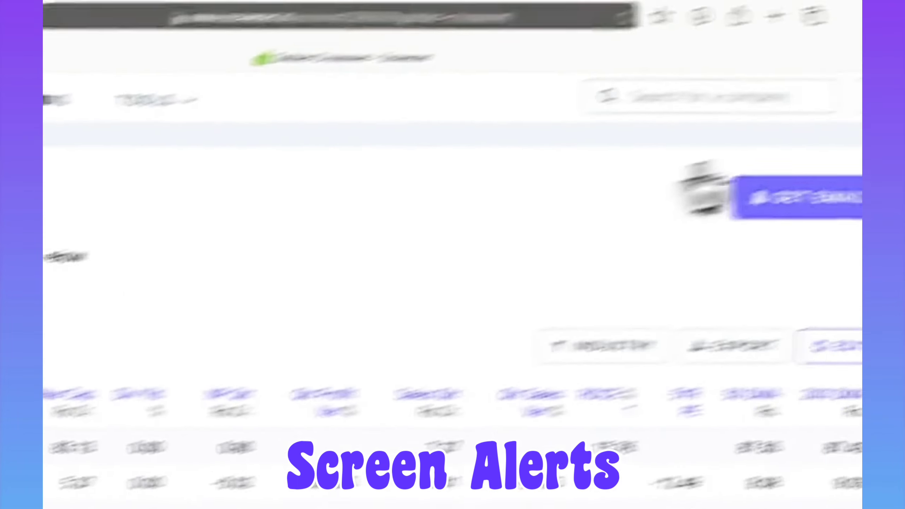
click(616, 248)
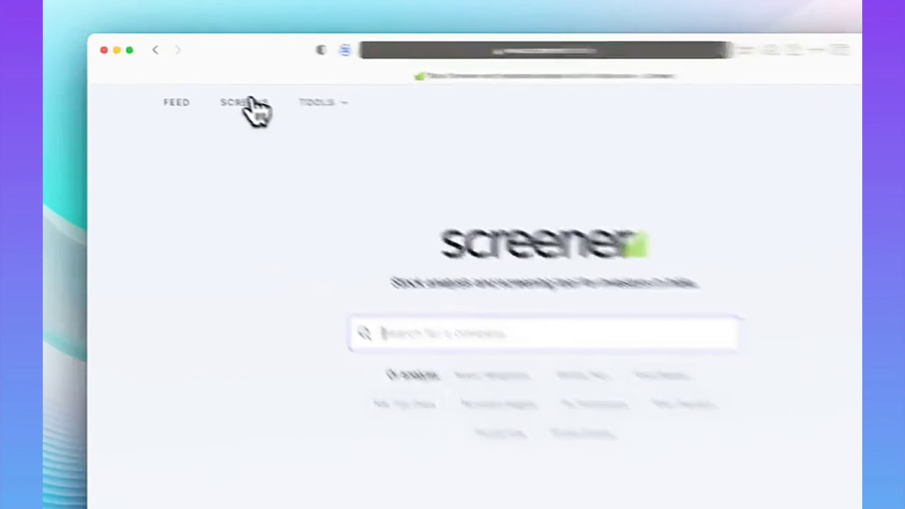
- Open "The Bull Cartel" screen from the quarterly results group of the stock screens
click(246, 102)
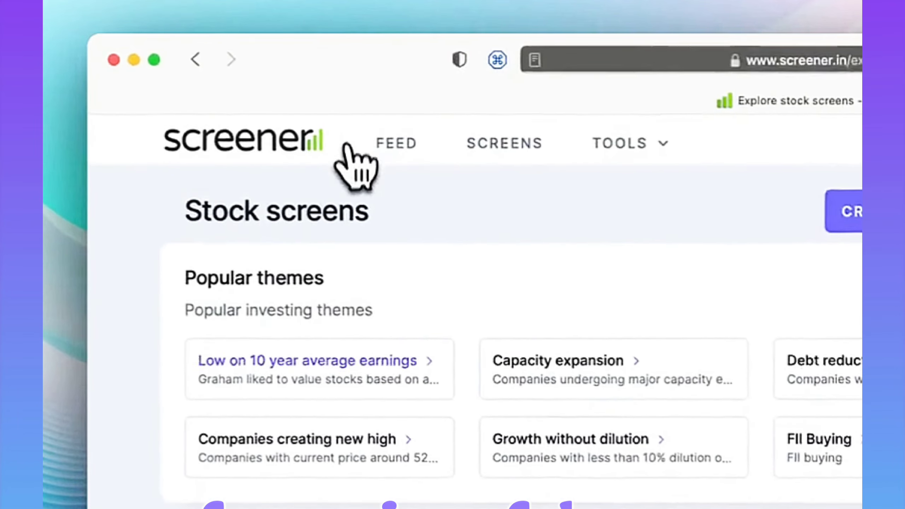
scroll(323, 307, down, 10)
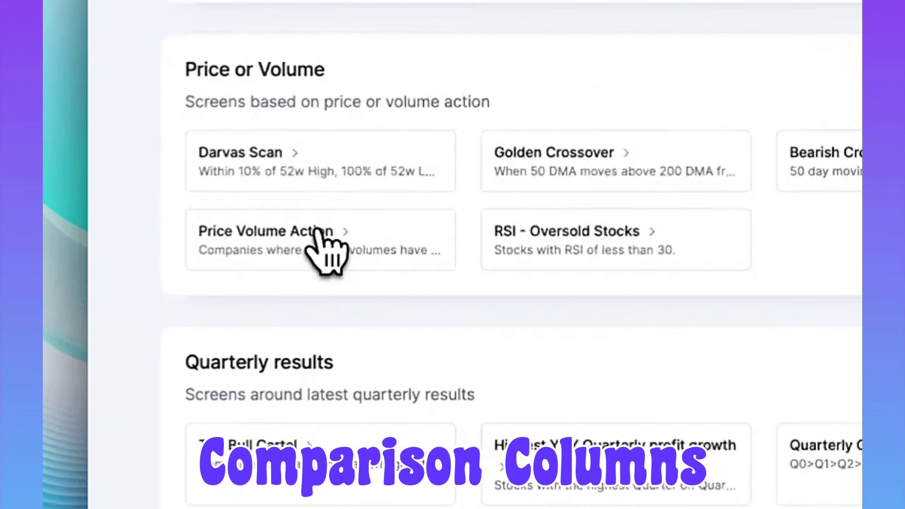
scroll(313, 246, down, 2)
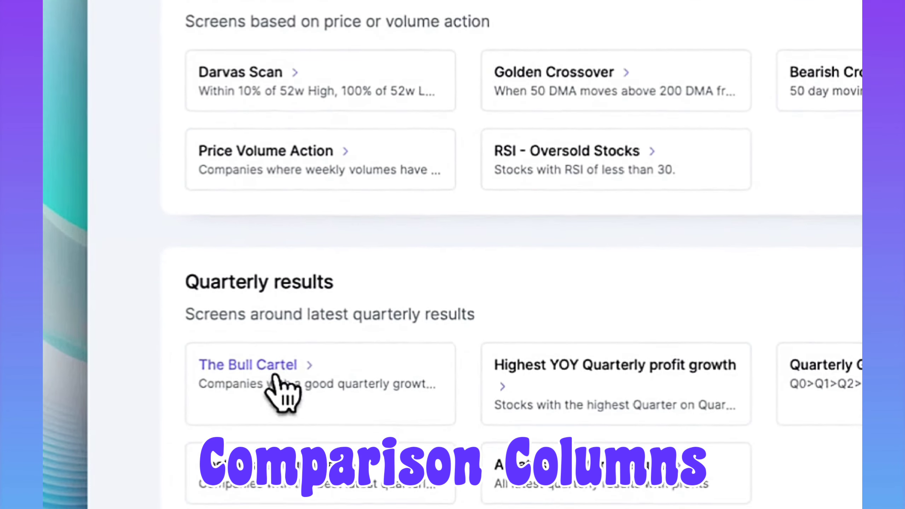
click(275, 375)
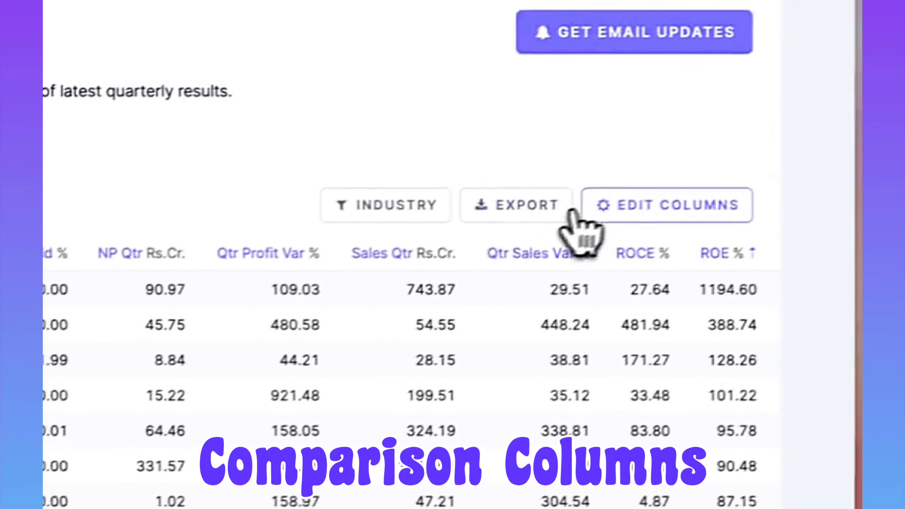
- Add FII holding and average return on capital employed 5Years and 10Years to the results columns, and save them
click(593, 210)
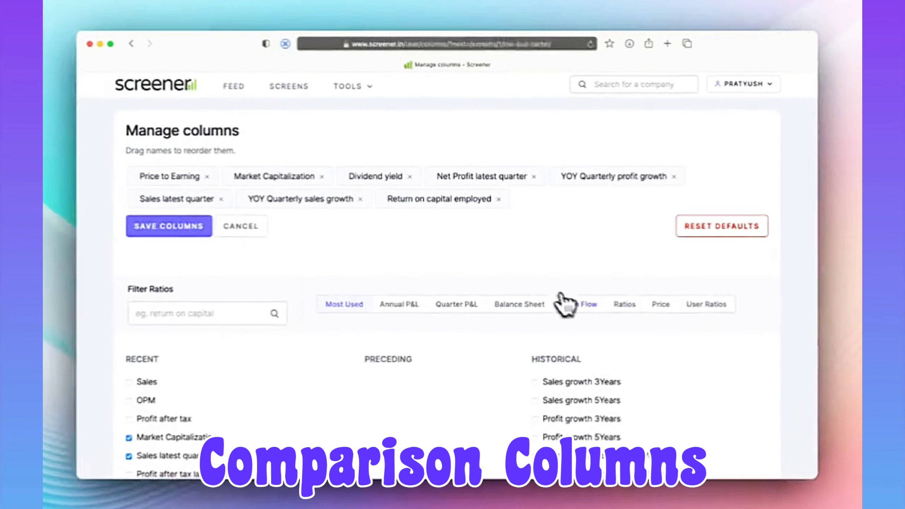
click(449, 369)
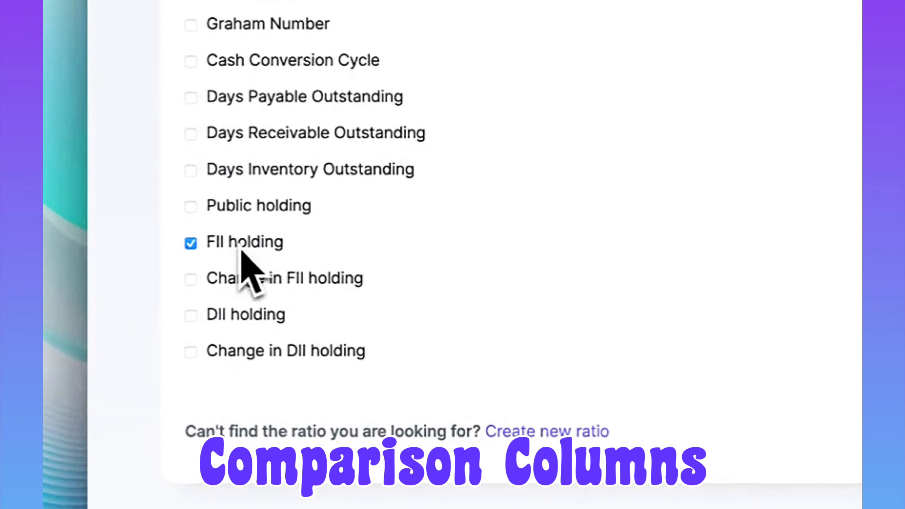
scroll(418, 257, up, 5)
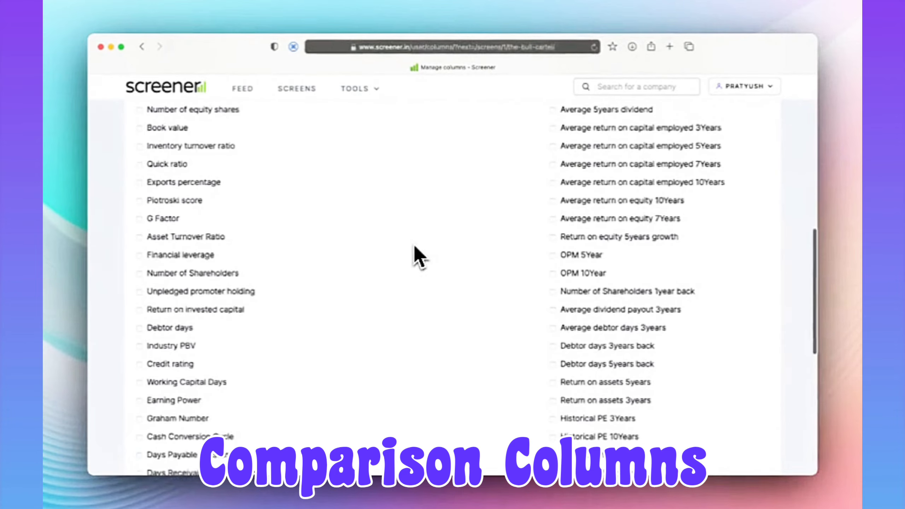
scroll(419, 258, up, 1)
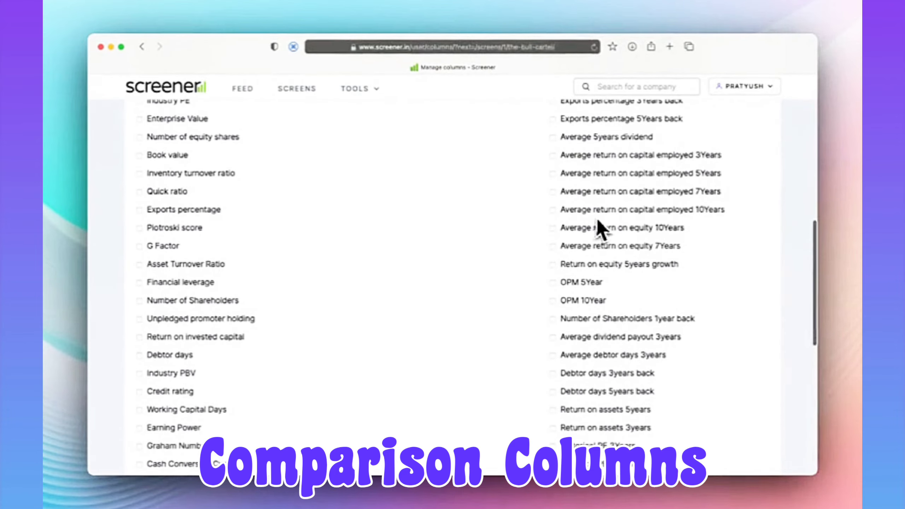
click(607, 173)
click(610, 210)
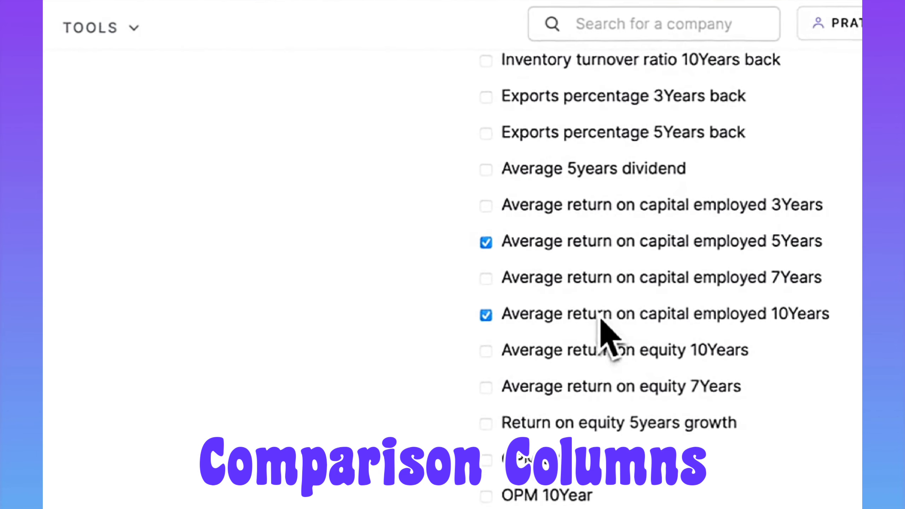
scroll(458, 312, up, 15)
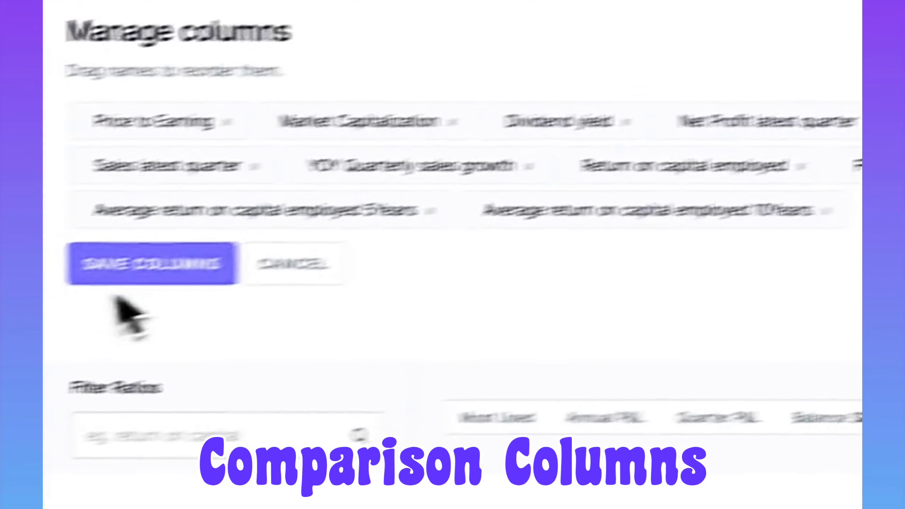
click(89, 274)
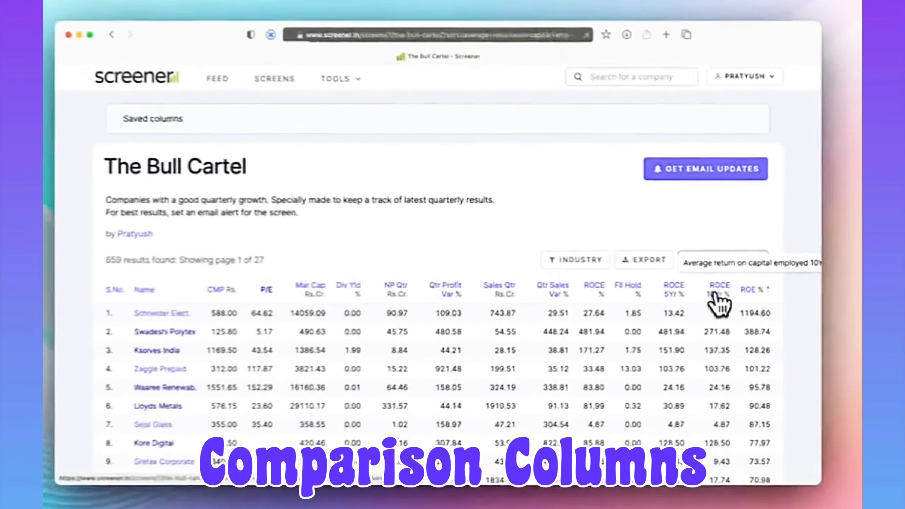
- Sort The Bull Cartel results by FII holding, highest first, and export them as the-bull-cartel.csv
click(647, 306)
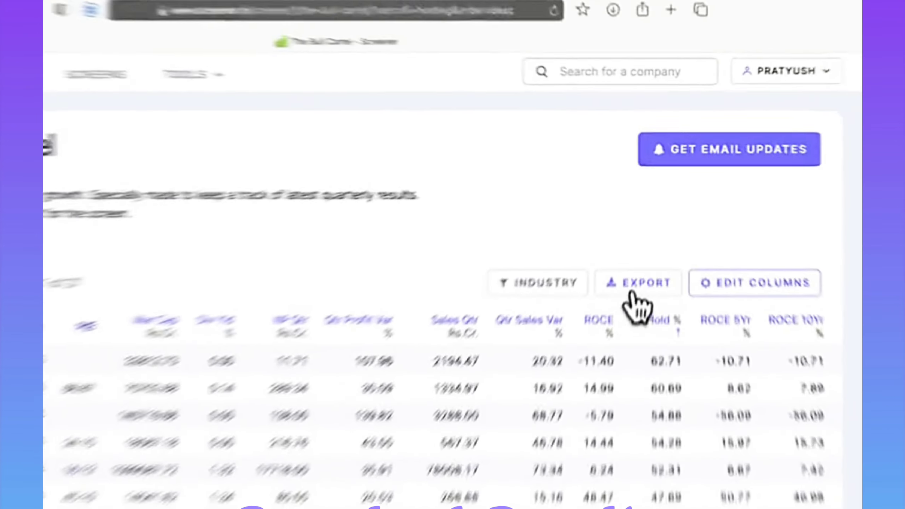
click(645, 228)
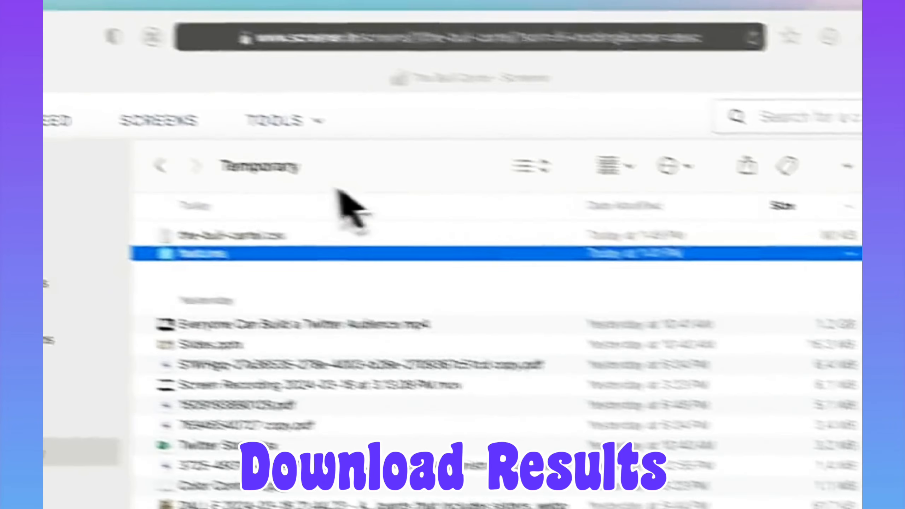
click(57, 181)
- Filter The Bull Cartel results to companies in the Finance industry
double_click(382, 263)
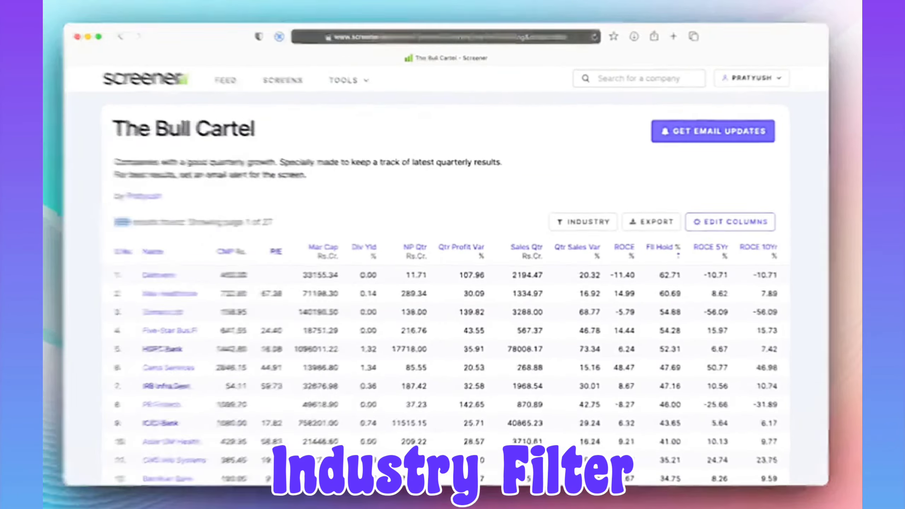
click(587, 223)
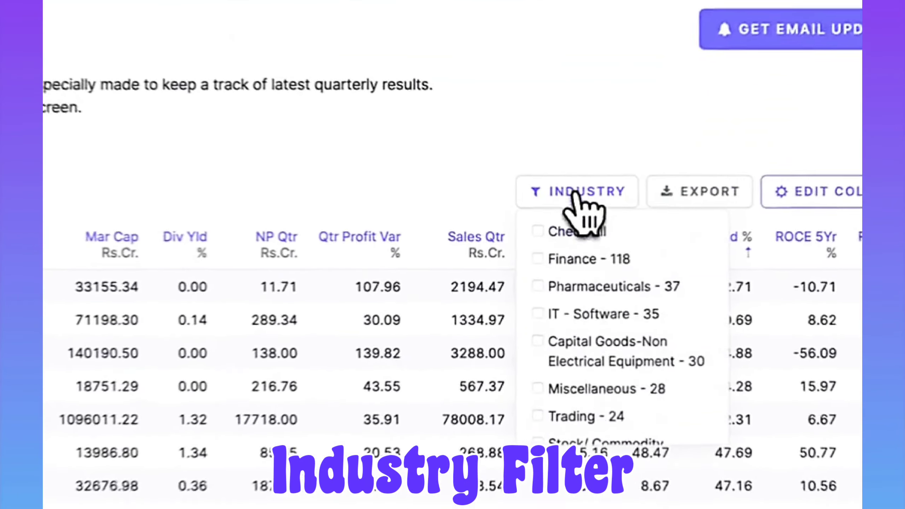
click(584, 260)
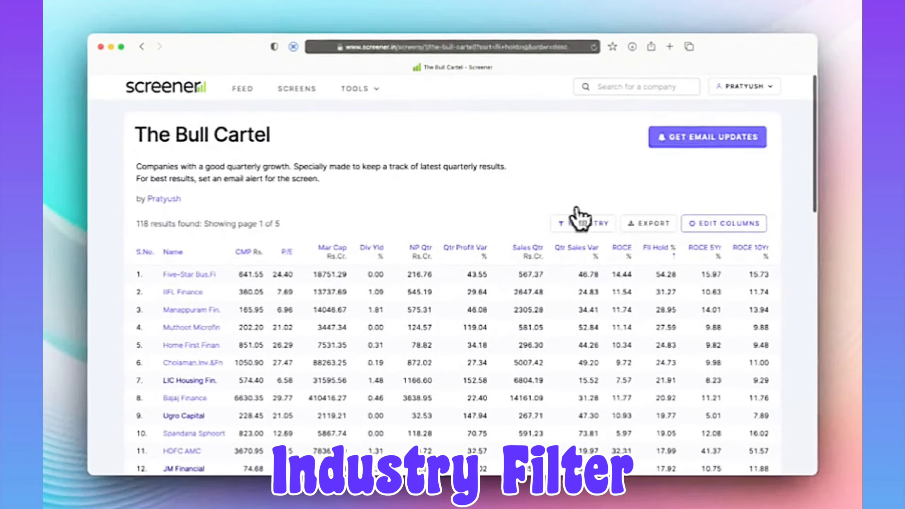
click(579, 221)
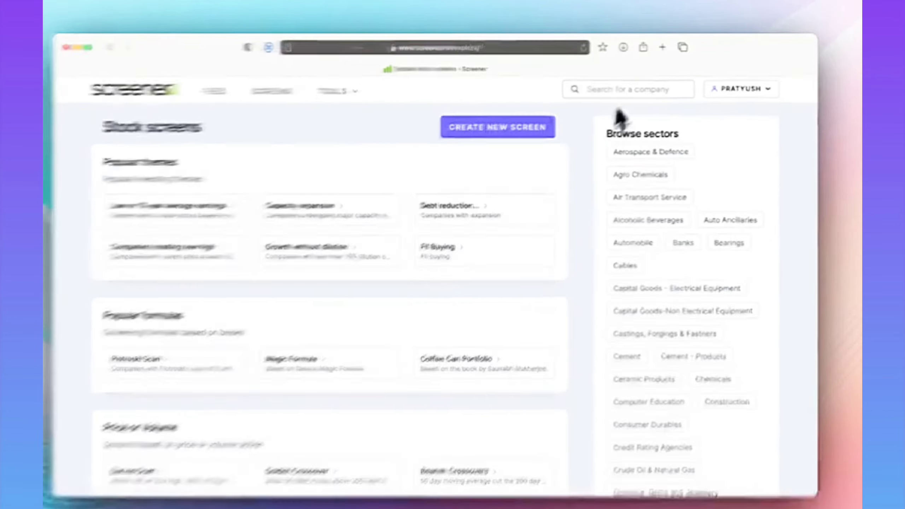
- Search everywhere for "tesla ev" and look through the matching company documents
click(645, 86)
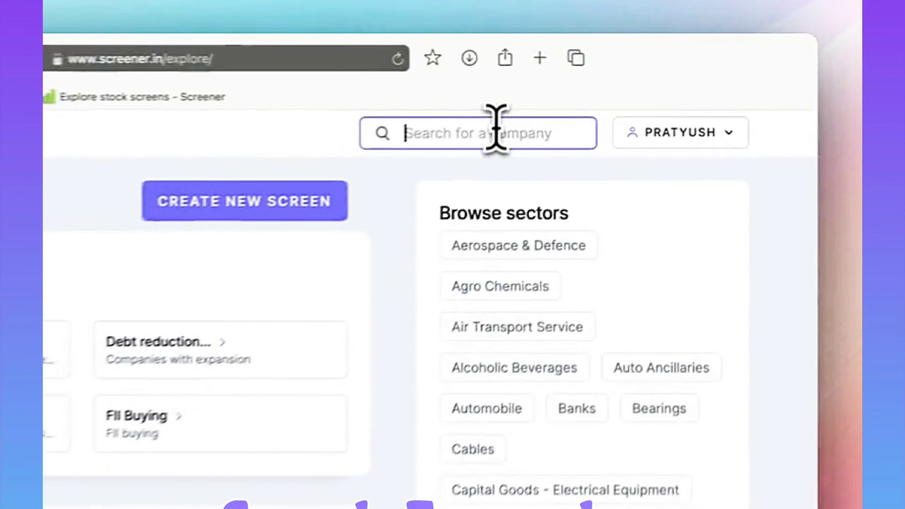
text(tesla)
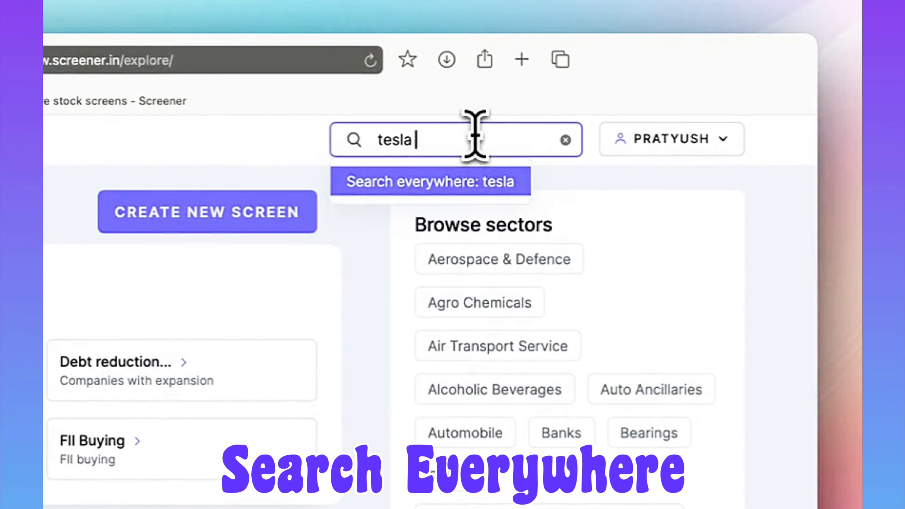
text( ev)
key(Return)
scroll(438, 285, down, 5)
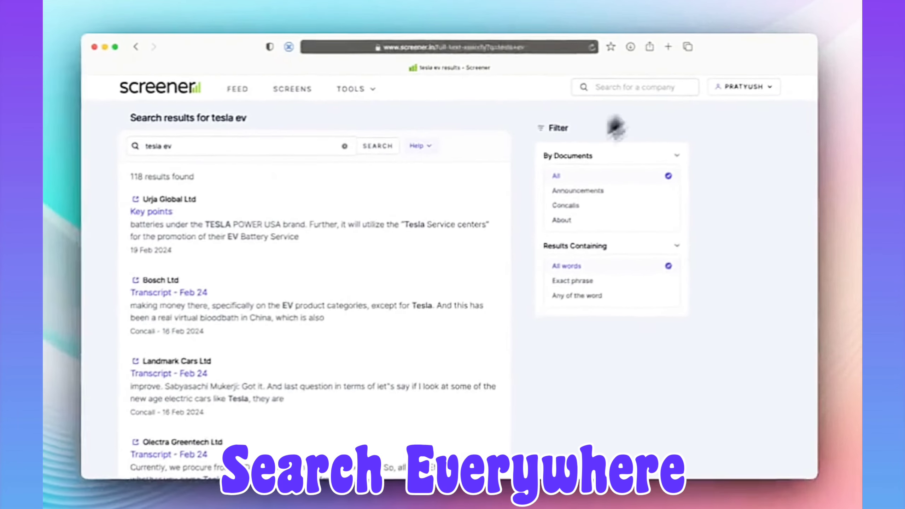
scroll(440, 289, down, 2)
scroll(438, 288, up, 10)
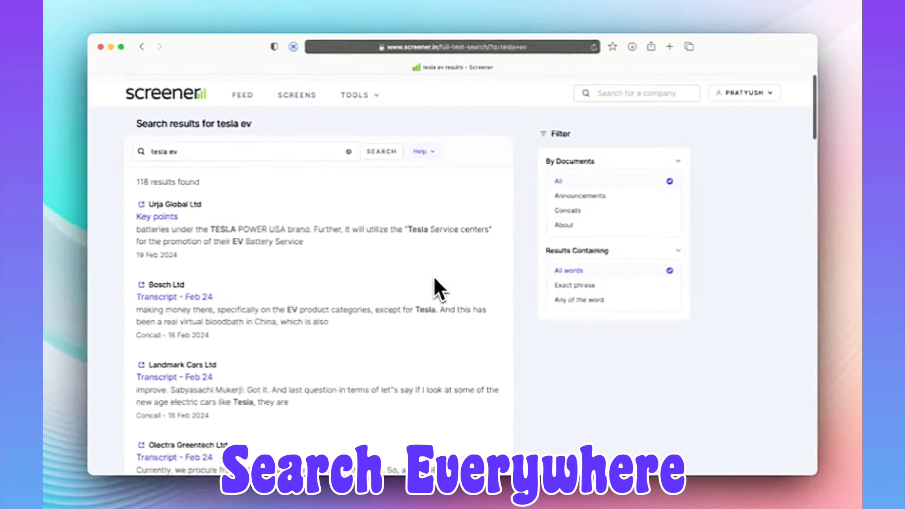
- Search everywhere for the exact phrase "lucky investment" and examine where it occurs in the concall transcripts
click(649, 82)
text("lucky investment)
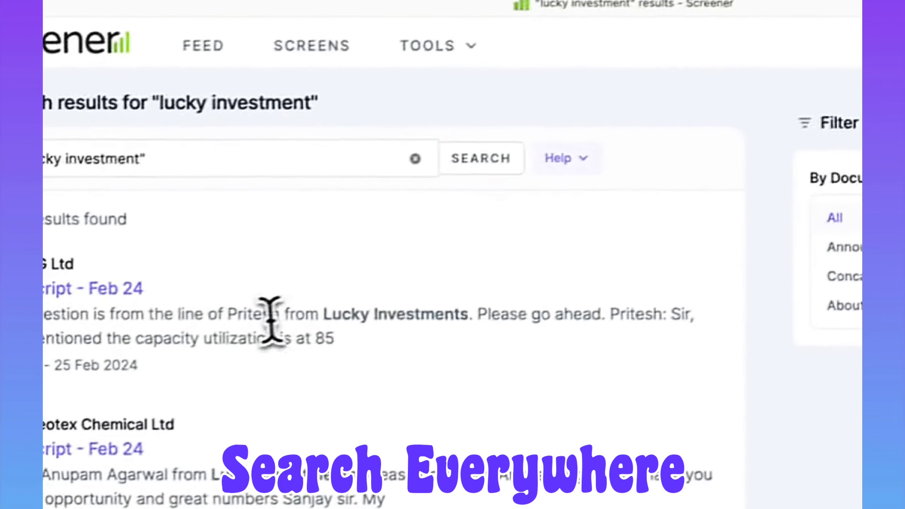
drag(268, 307, 444, 313)
scroll(471, 312, down, 2)
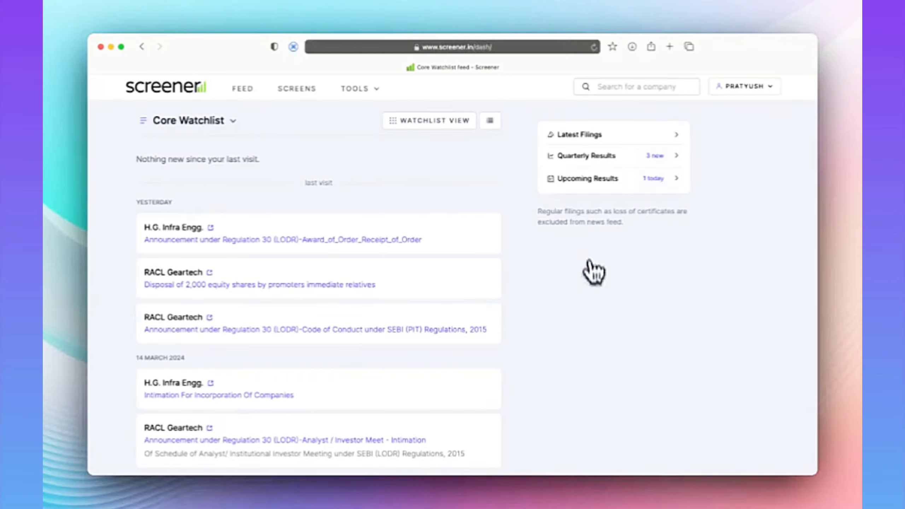
- Open the latest announcements from the latest filings and look over the important ones
click(586, 141)
click(385, 263)
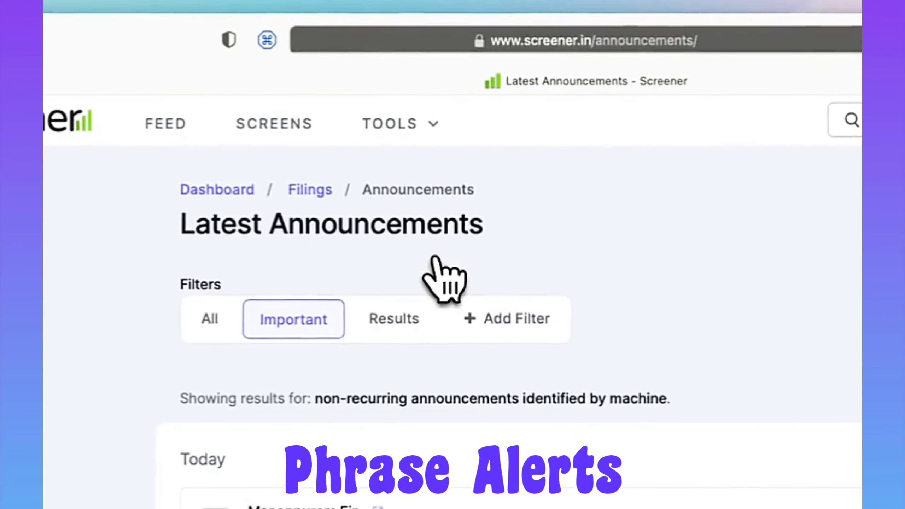
scroll(436, 271, down, 3)
scroll(437, 271, up, 3)
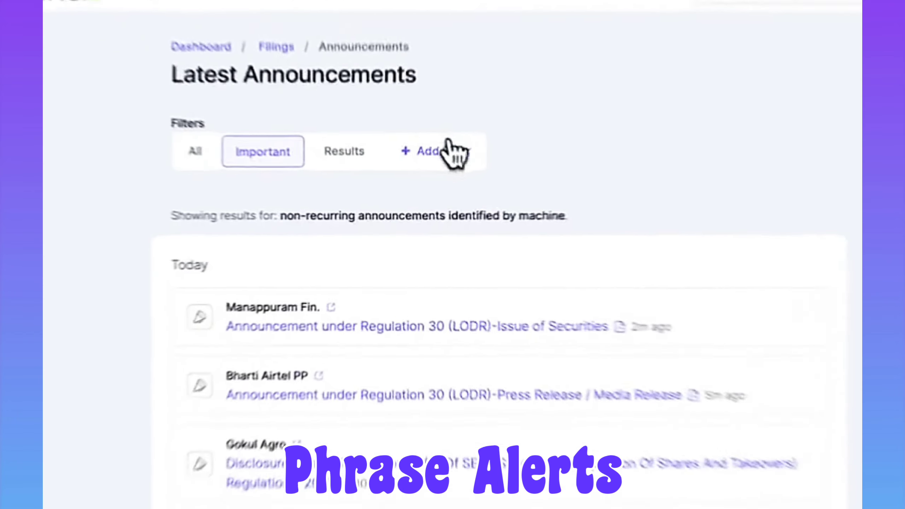
- Add an announcement filter using the Capacity expansions example query, show its results, and add an alert for it
click(448, 142)
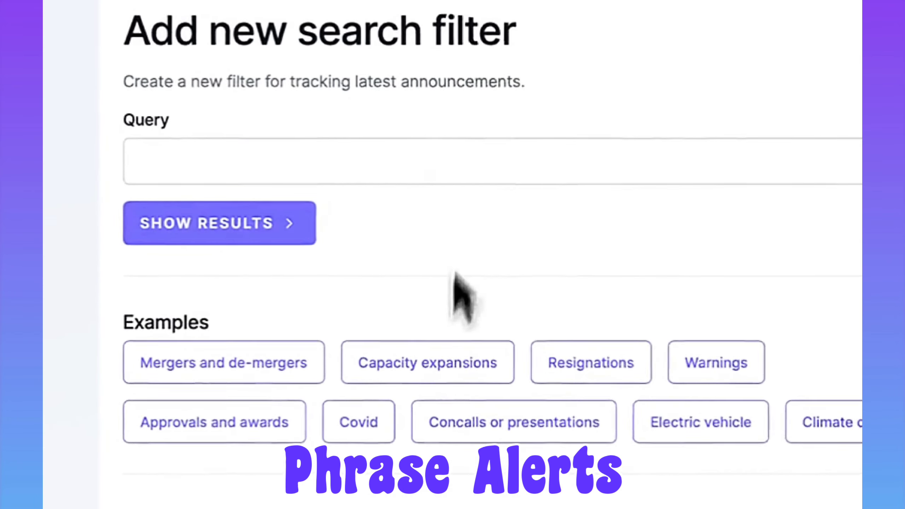
click(429, 362)
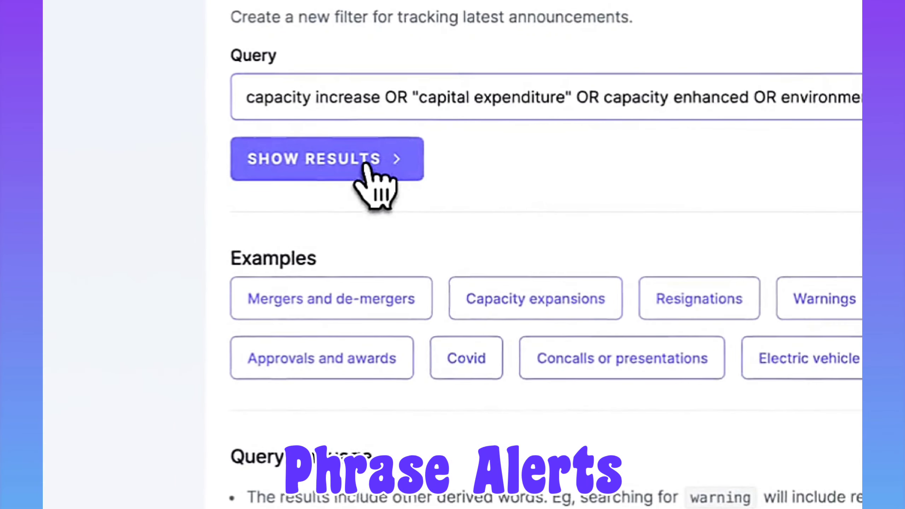
click(365, 165)
scroll(238, 261, down, 3)
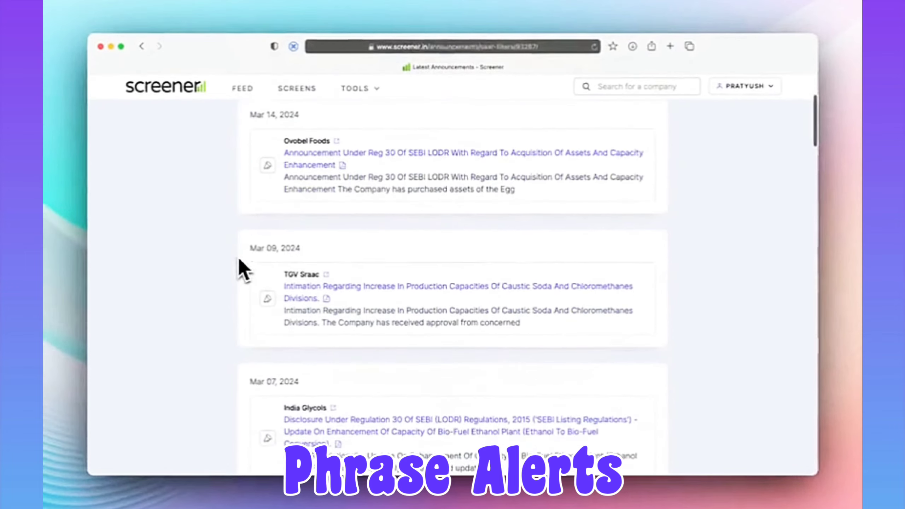
scroll(239, 260, down, 3)
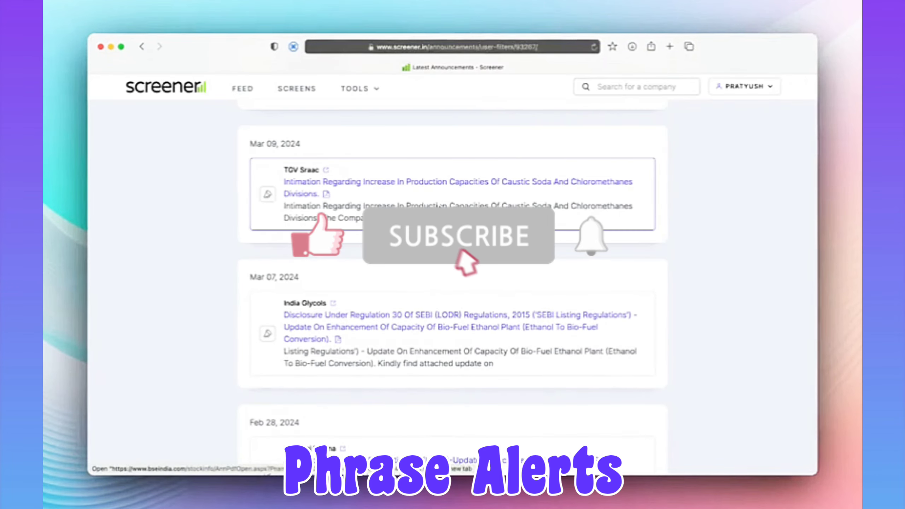
scroll(636, 228, up, 5)
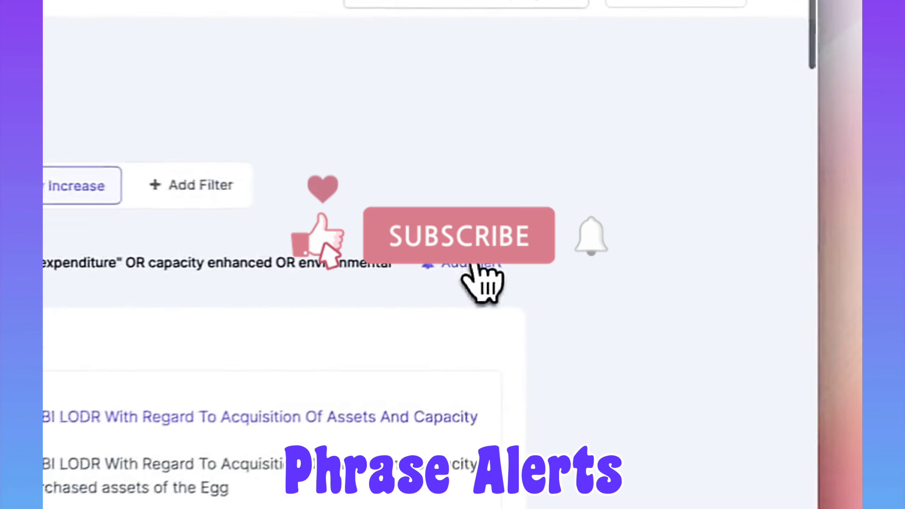
click(478, 265)
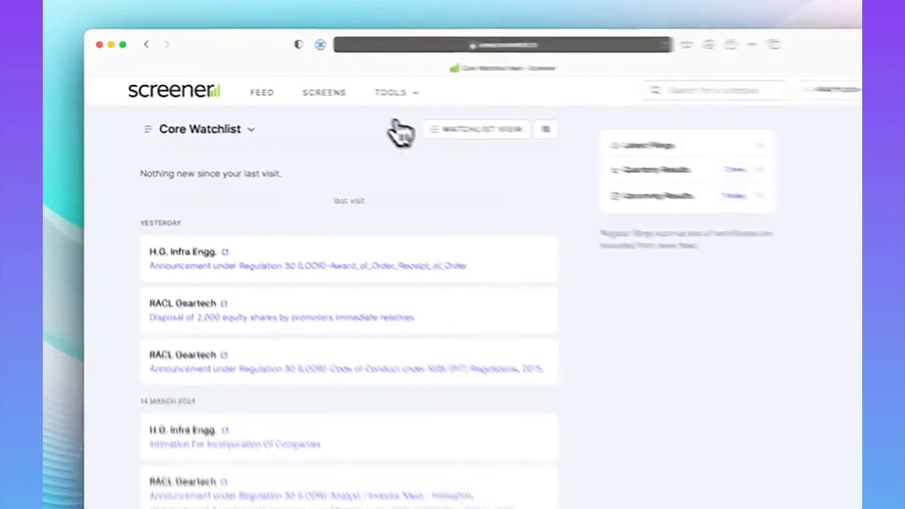
- Open Malabar India Un Limited from the trending investors in the shareholder search, follow it, and review its deals
click(360, 88)
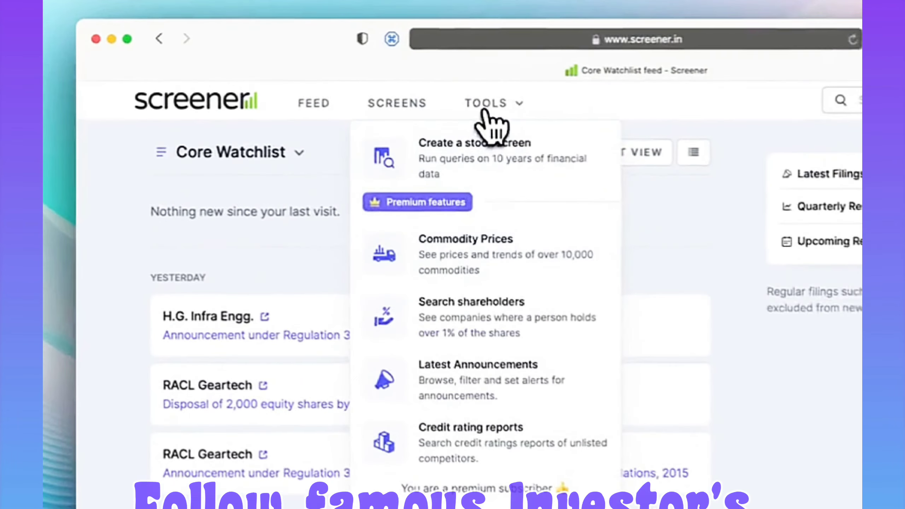
click(365, 227)
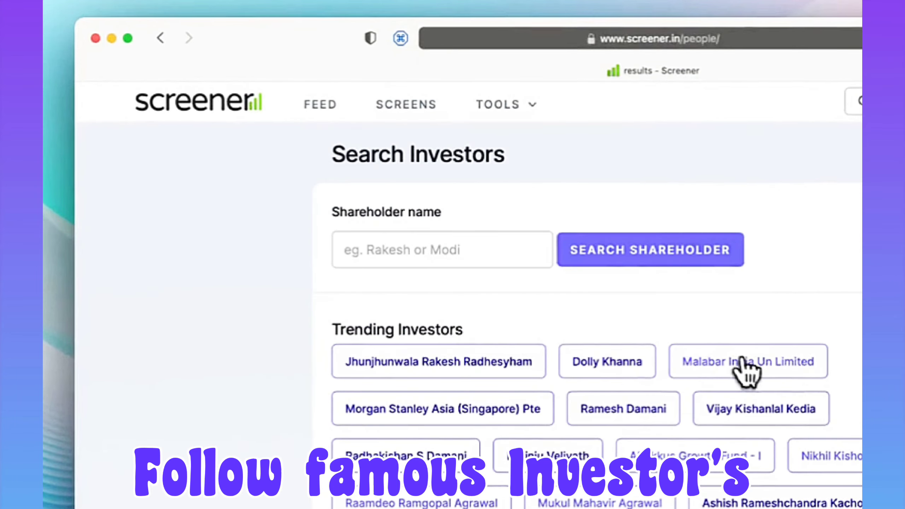
click(745, 367)
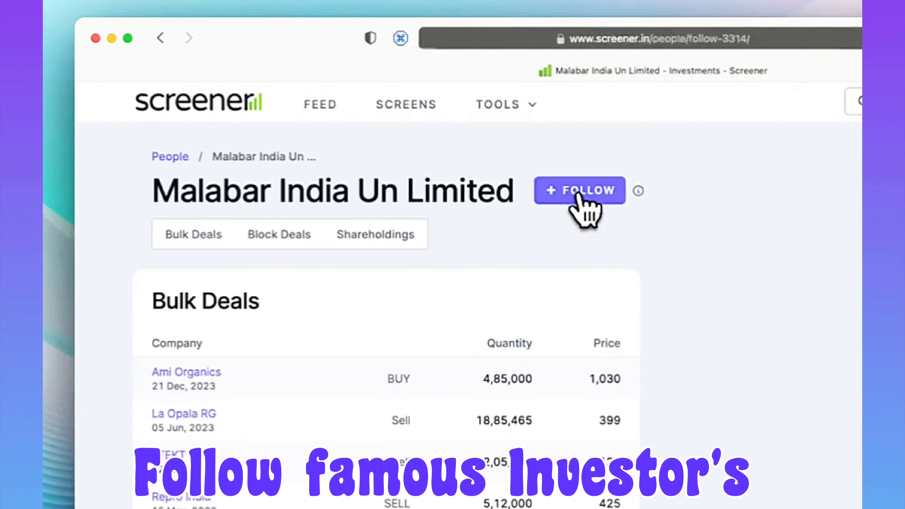
scroll(584, 321, down, 10)
scroll(420, 285, up, 10)
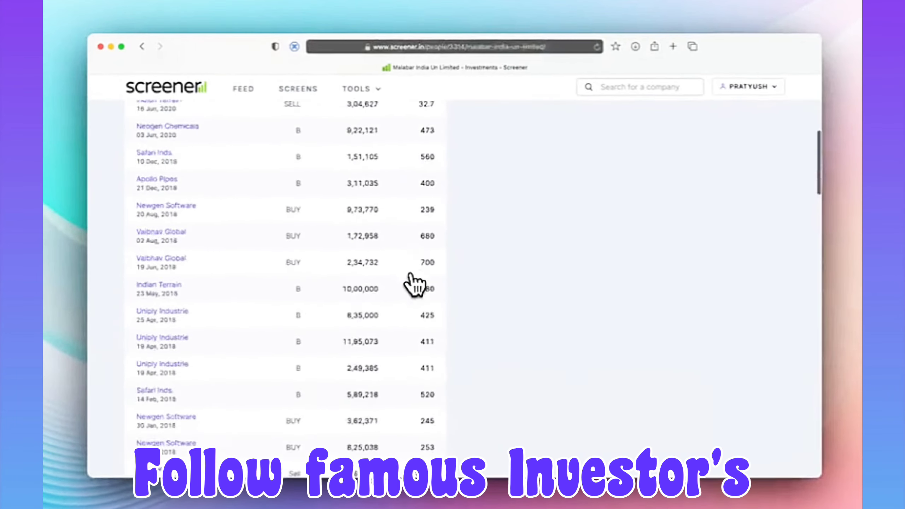
scroll(413, 283, up, 3)
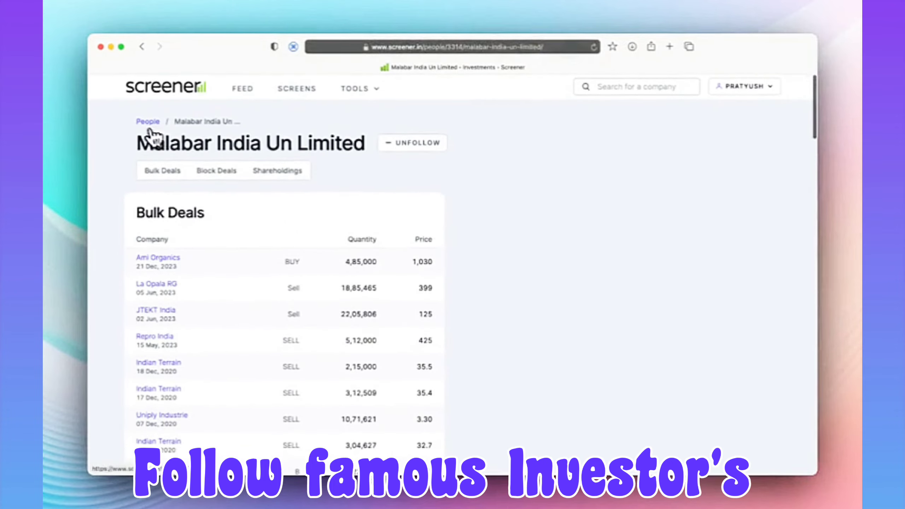
- Search the shareholders for "nalanda", open NALANDA INDIA EQUITY FUND nLIMITED, and follow it
click(148, 122)
click(328, 182)
text(nalanda)
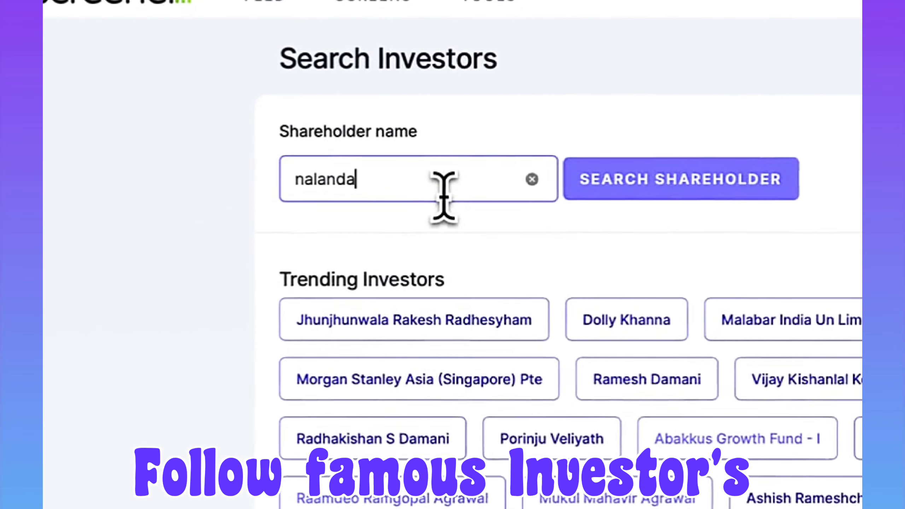
key(Return)
click(459, 316)
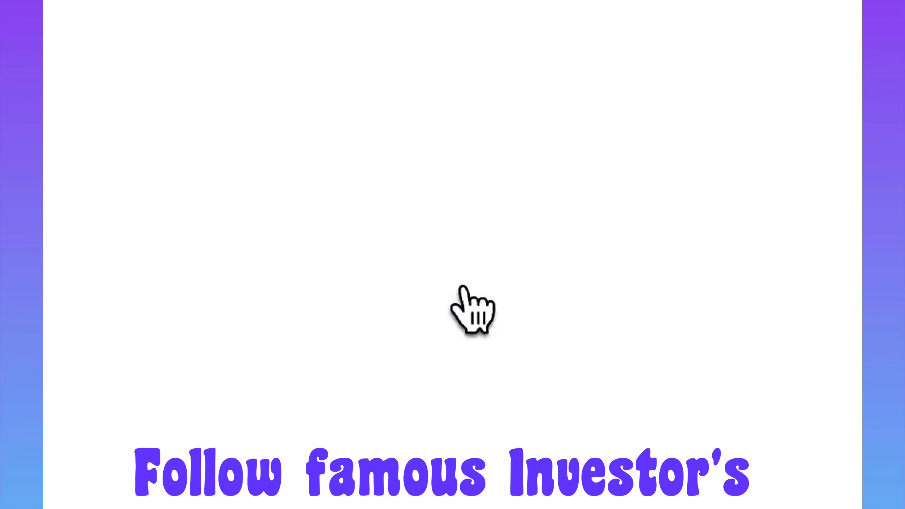
click(592, 140)
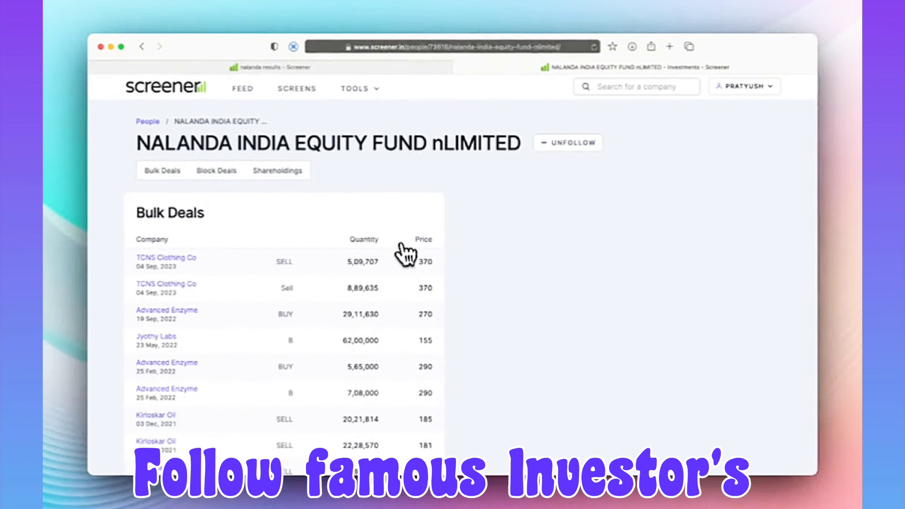
- Review the Nalanda fund's bulk deals, block deals and shareholdings
click(163, 170)
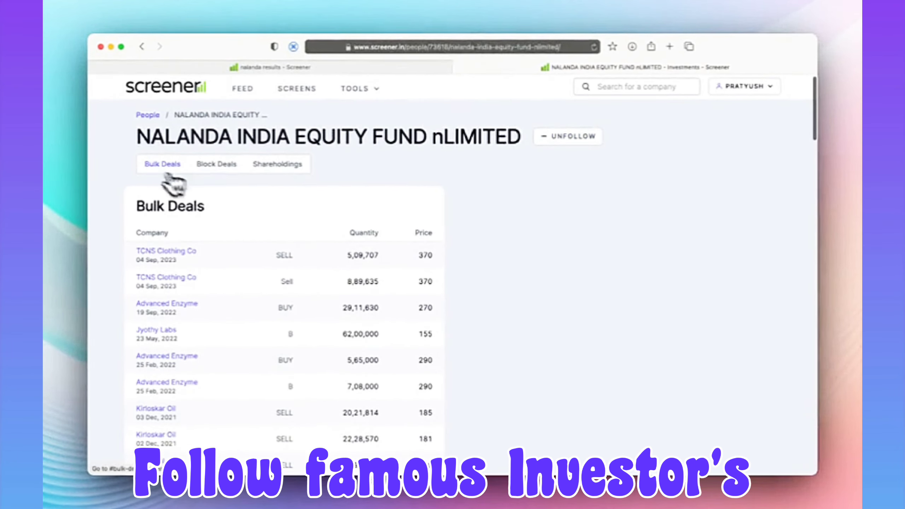
click(215, 165)
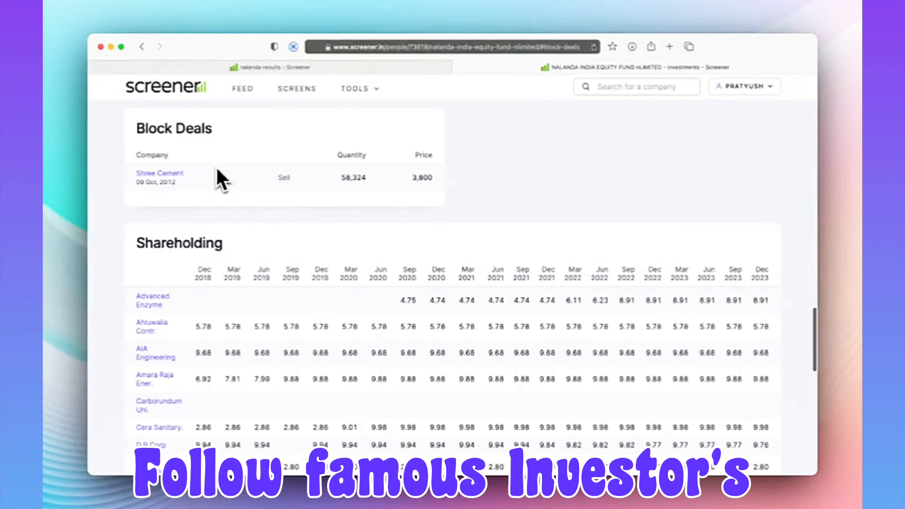
scroll(202, 250, down, 12)
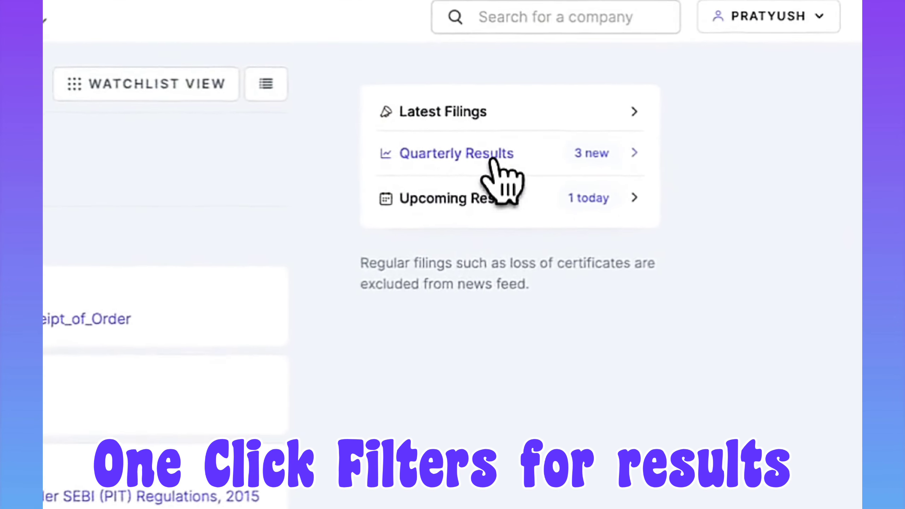
- Open the latest quarterly results, look over the available filters, and sort the results by sales growth
click(602, 157)
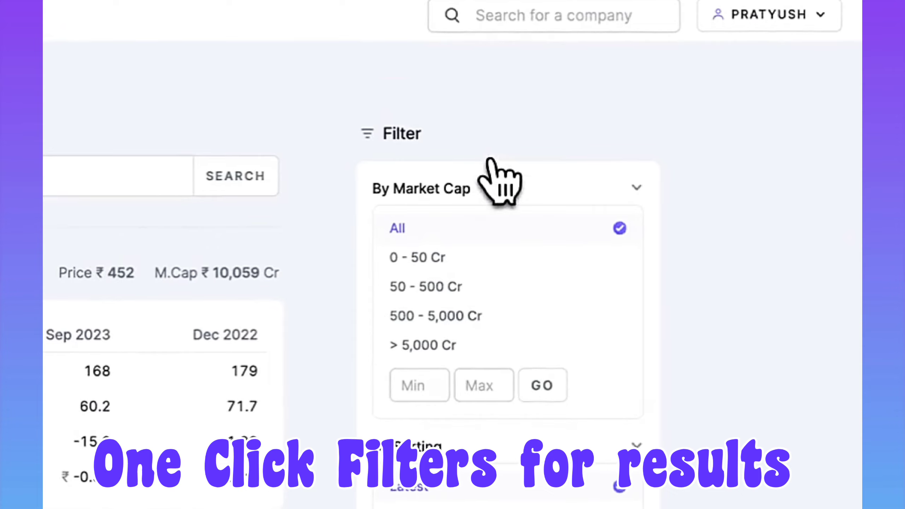
scroll(481, 207, down, 5)
scroll(567, 272, up, 4)
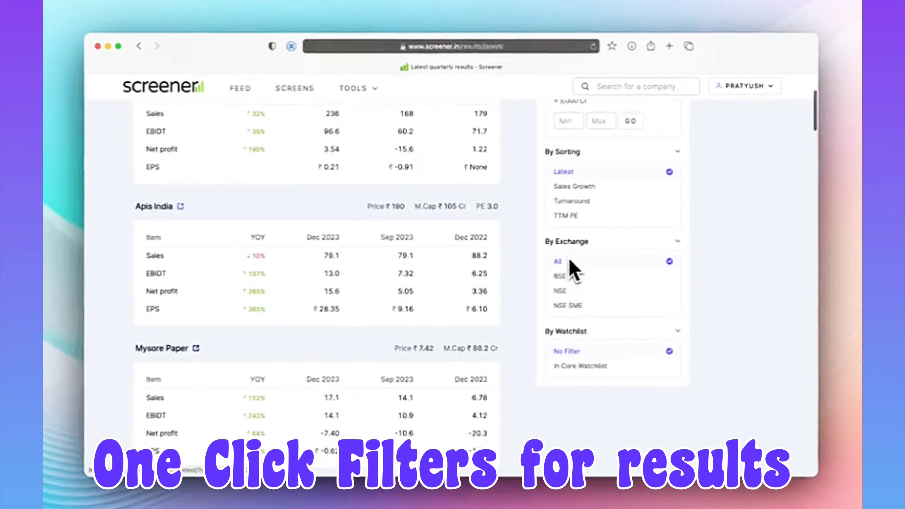
scroll(574, 274, up, 3)
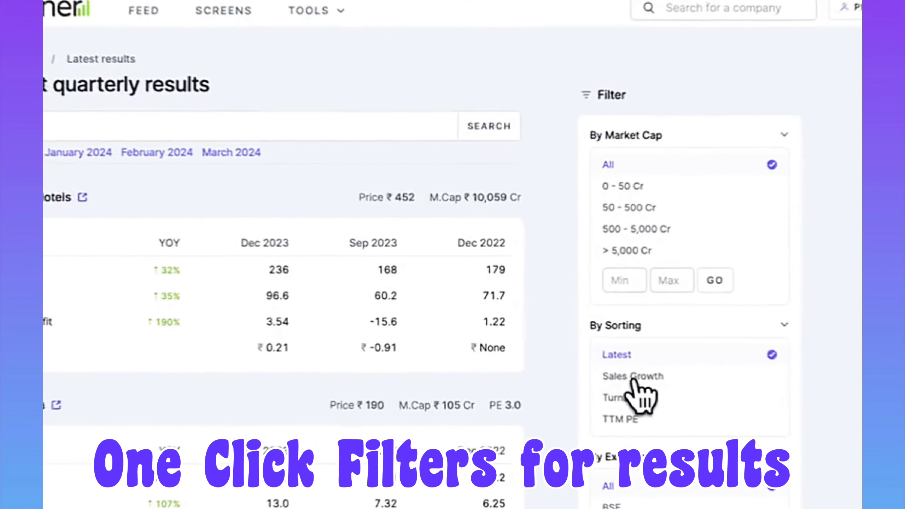
click(575, 338)
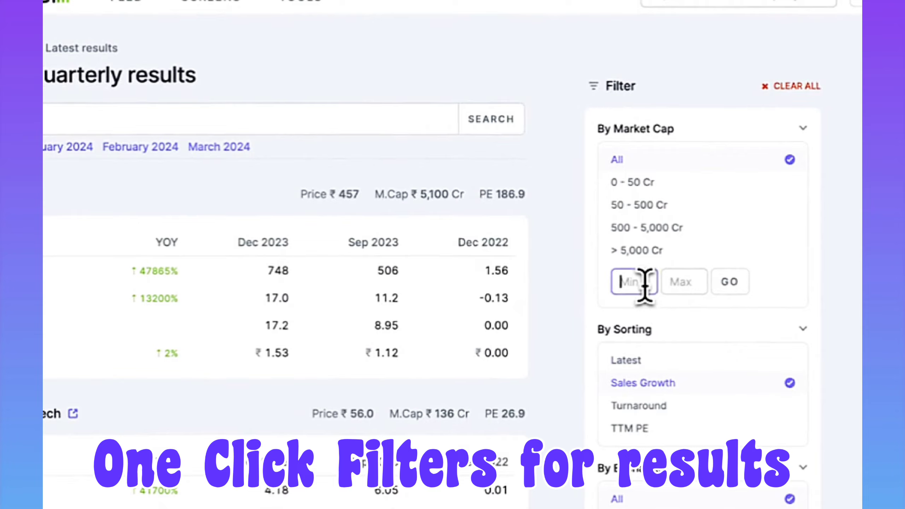
- Limit the quarterly results to a minimum market cap of 100 Cr and sort them by turnaround
key(Return)
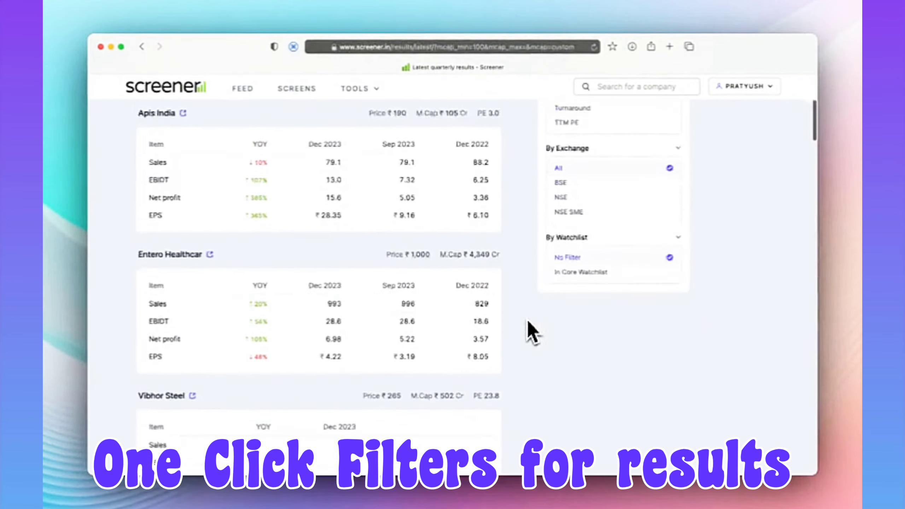
scroll(528, 327, down, 3)
scroll(529, 329, up, 10)
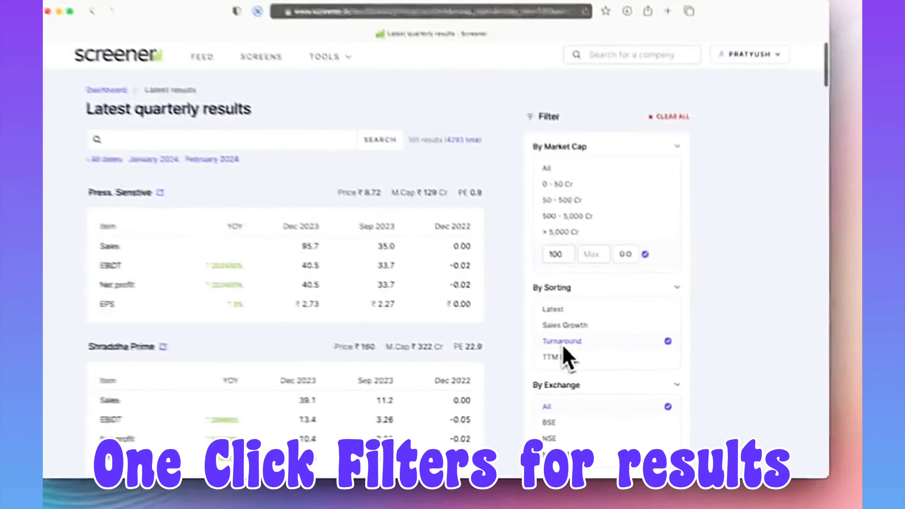
scroll(567, 351, down, 8)
scroll(572, 355, down, 3)
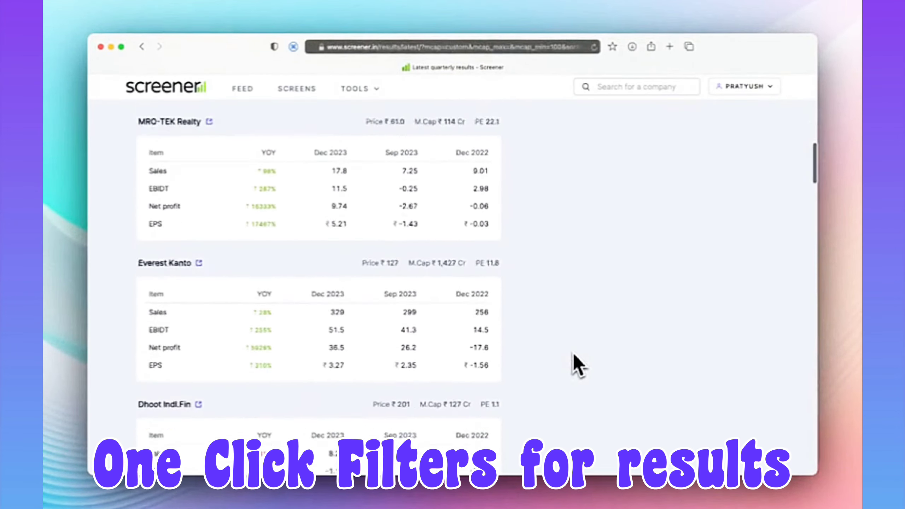
- Sort the filtered quarterly results by TTM PE
scroll(574, 357, up, 5)
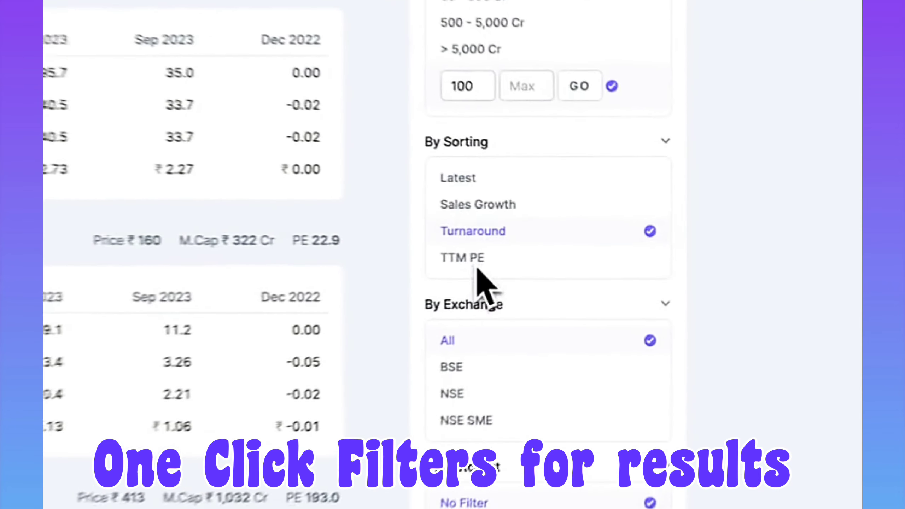
click(575, 250)
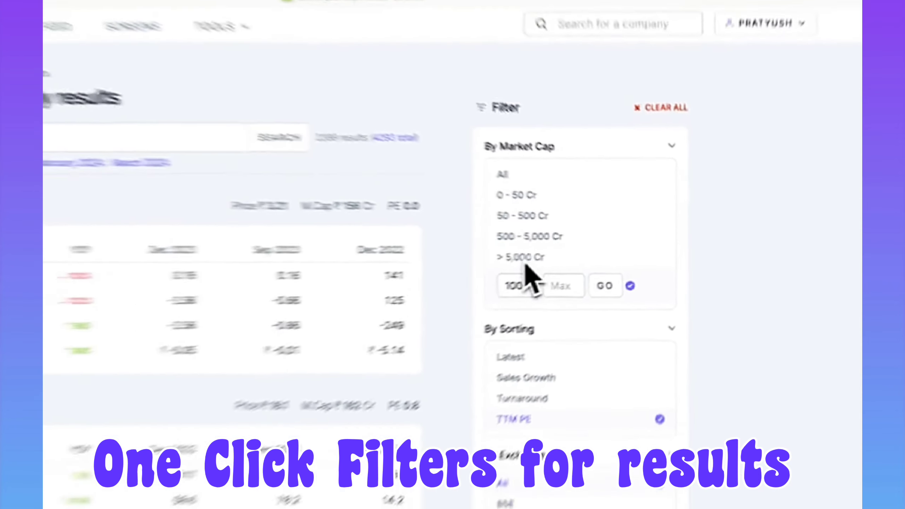
- Look through the quarterly results sorted by TTM PE
scroll(570, 260, down, 10)
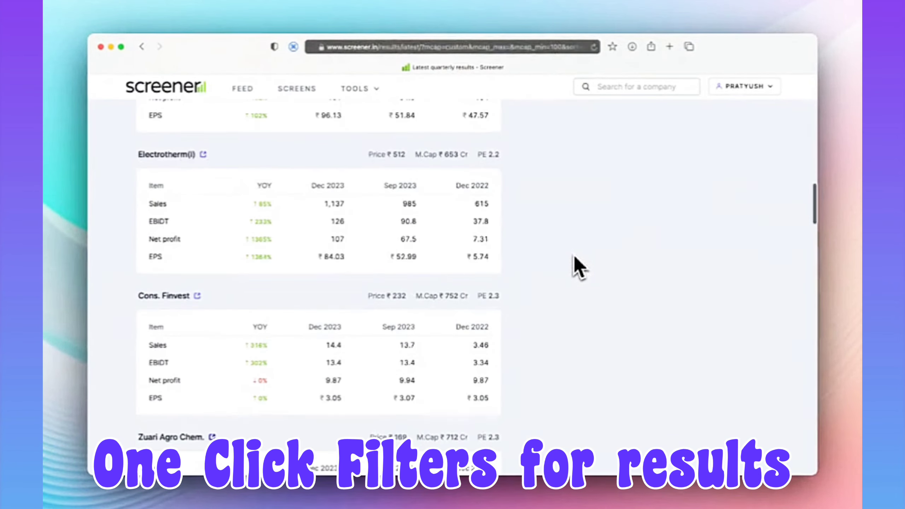
scroll(579, 268, down, 5)
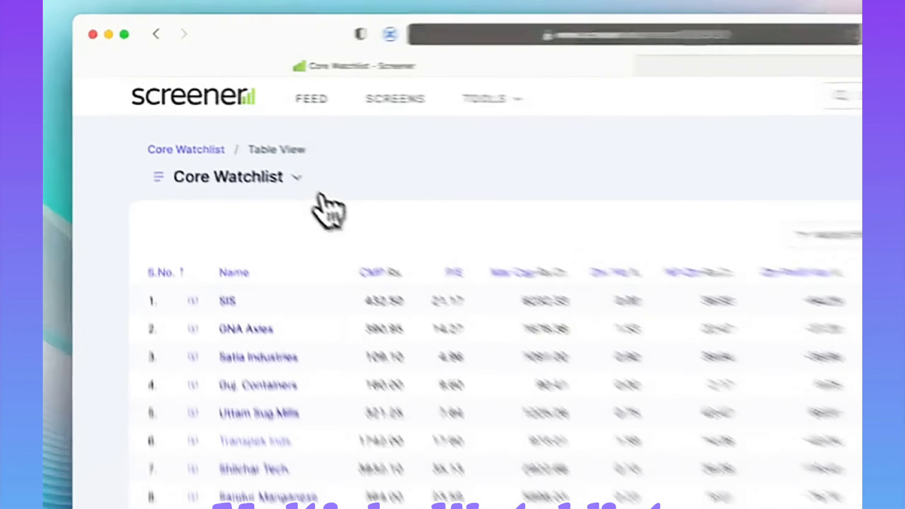
- Create a new watchlist named SME Companies from the Core Watchlist page
click(235, 142)
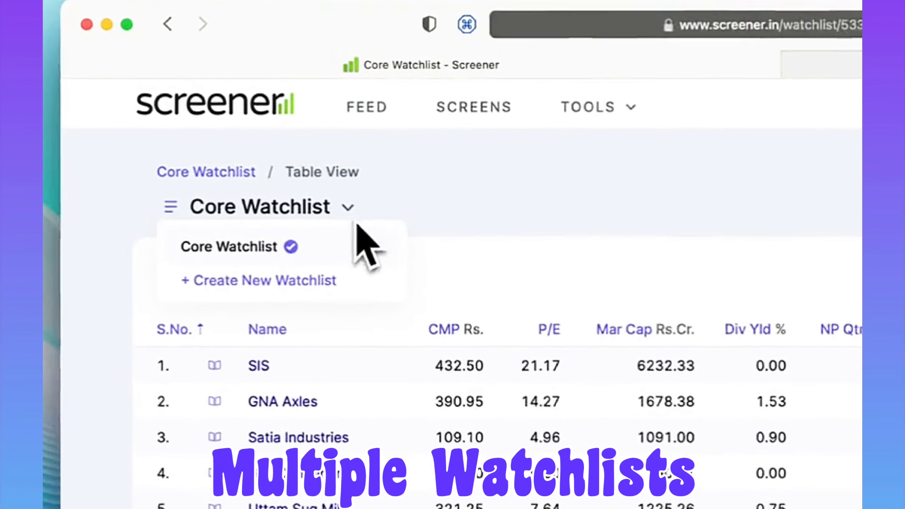
click(232, 178)
click(502, 295)
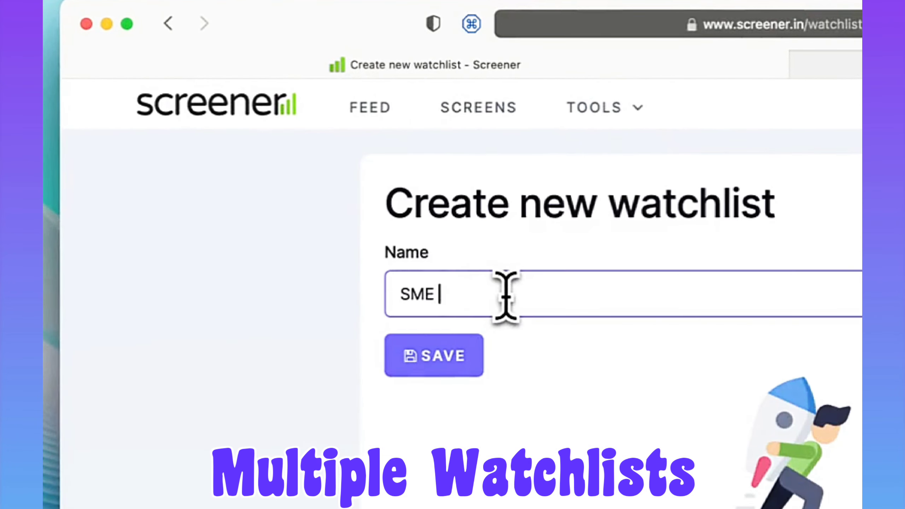
text(SME Companies)
key(Return)
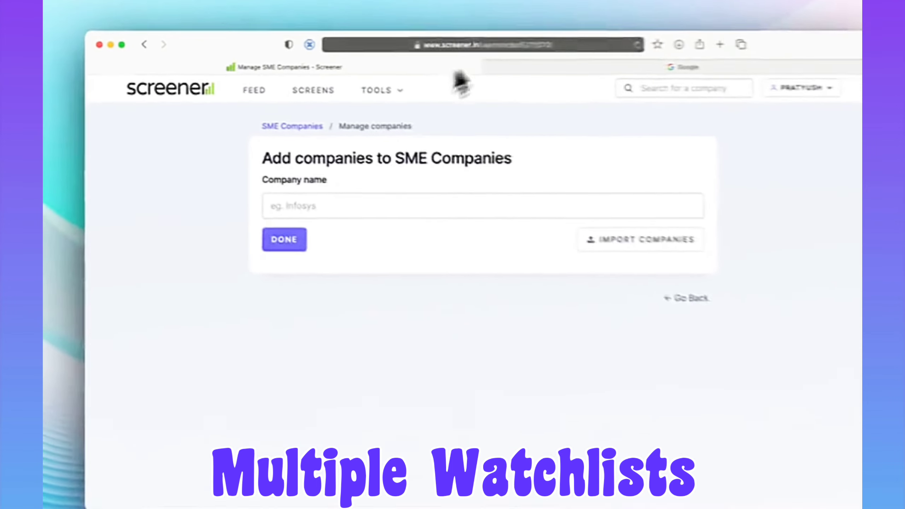
- Search Google in a new tab for "nse sme companies" and download the SME Market list from the NSE site as CSV
key(super+t)
click(415, 246)
text(nse sme)
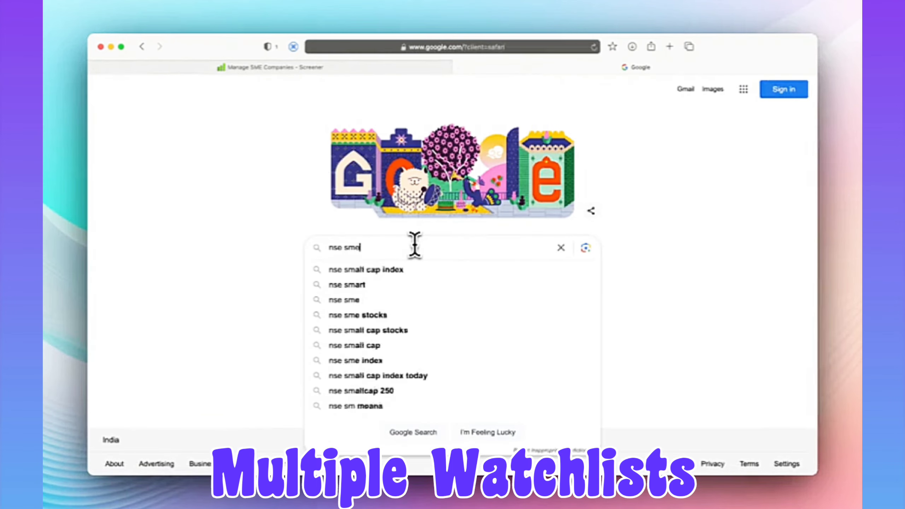
text( compnies)
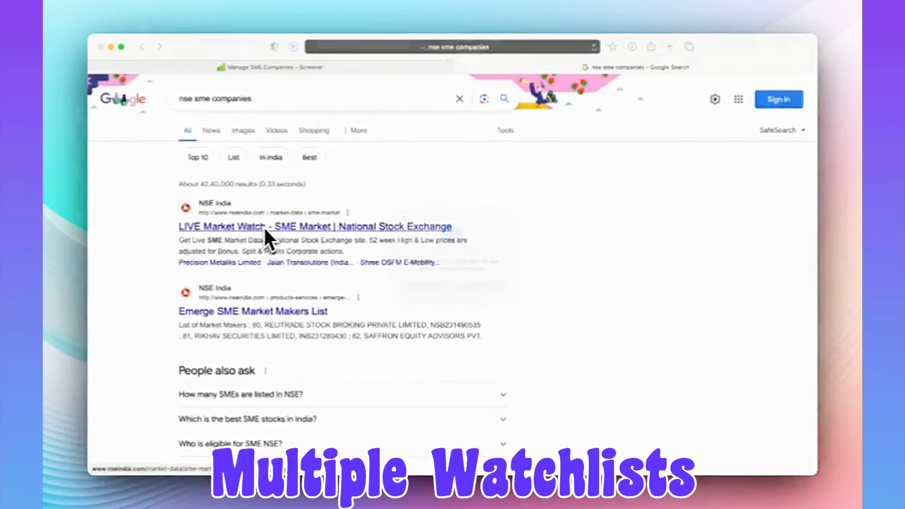
click(264, 228)
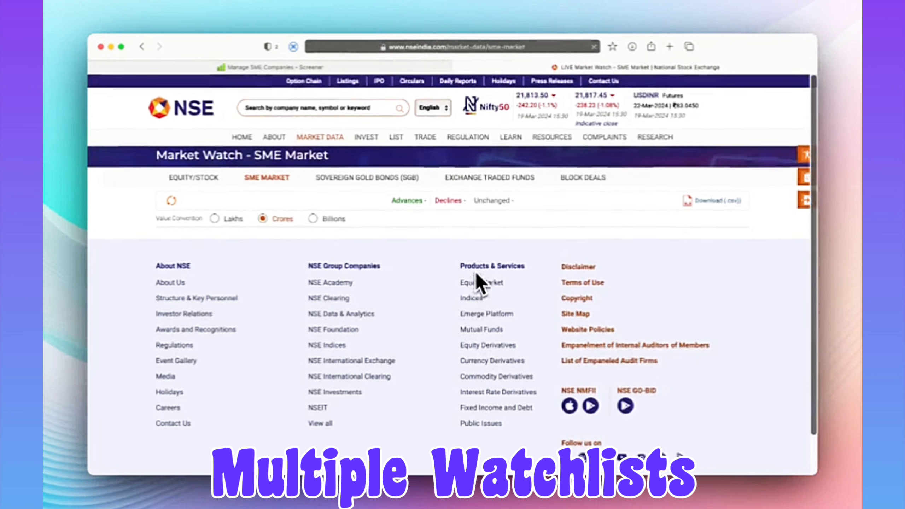
click(717, 201)
- Return to the SME Companies watchlist and import its companies from the downloaded MW-SME CSV file
click(382, 67)
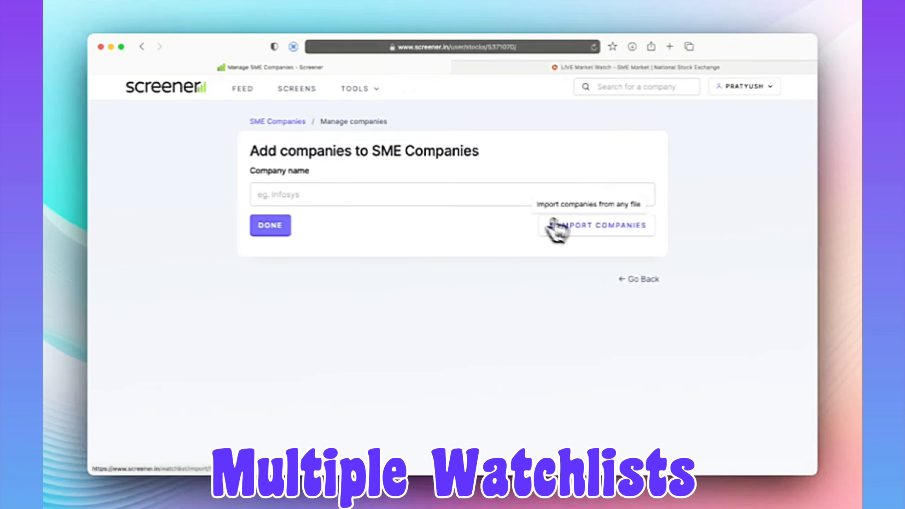
click(574, 227)
click(291, 271)
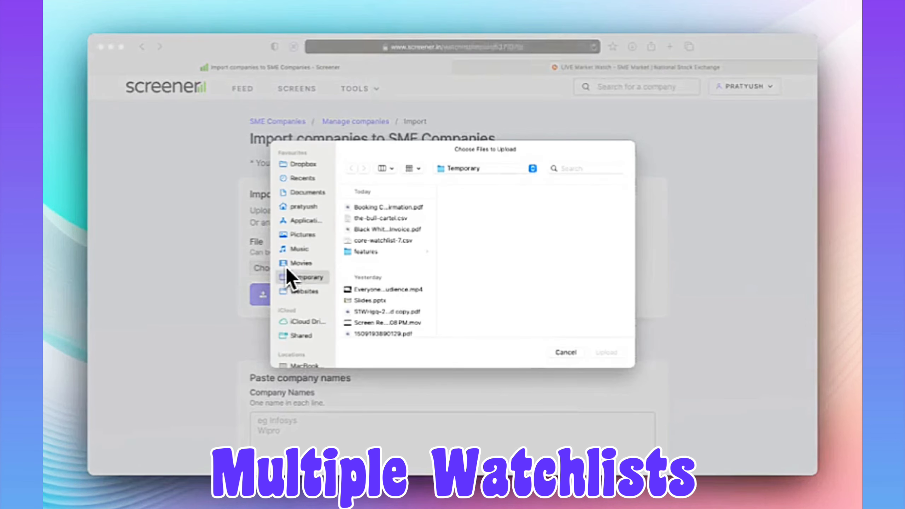
double_click(379, 231)
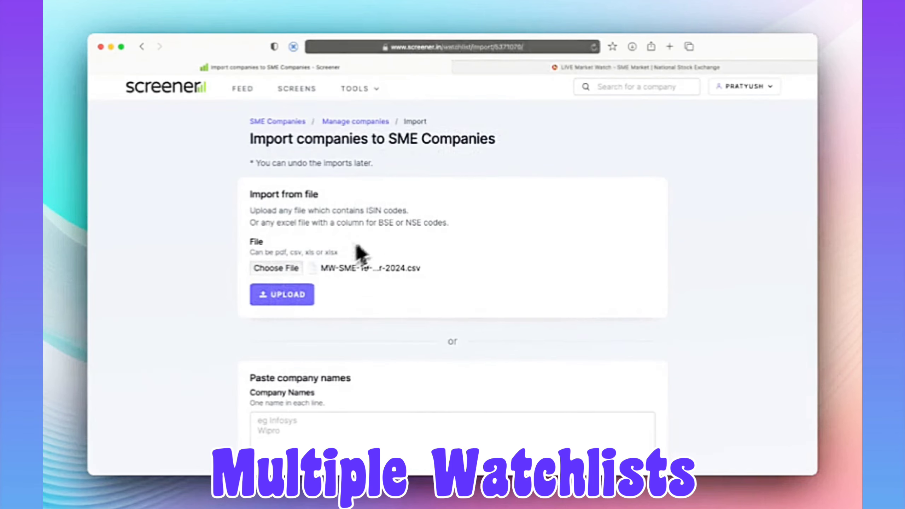
click(279, 298)
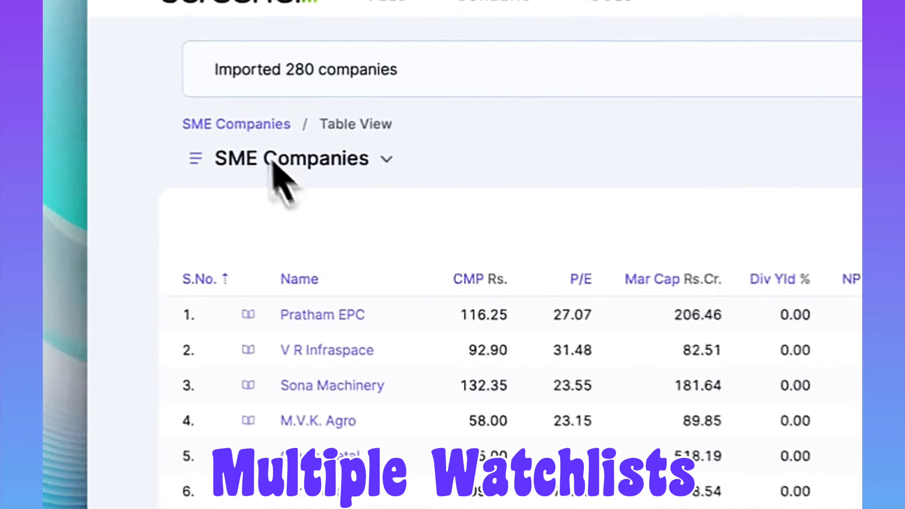
- Sort the SME Companies watchlist by P/E and look through the listed companies
triple_click(219, 126)
click(463, 165)
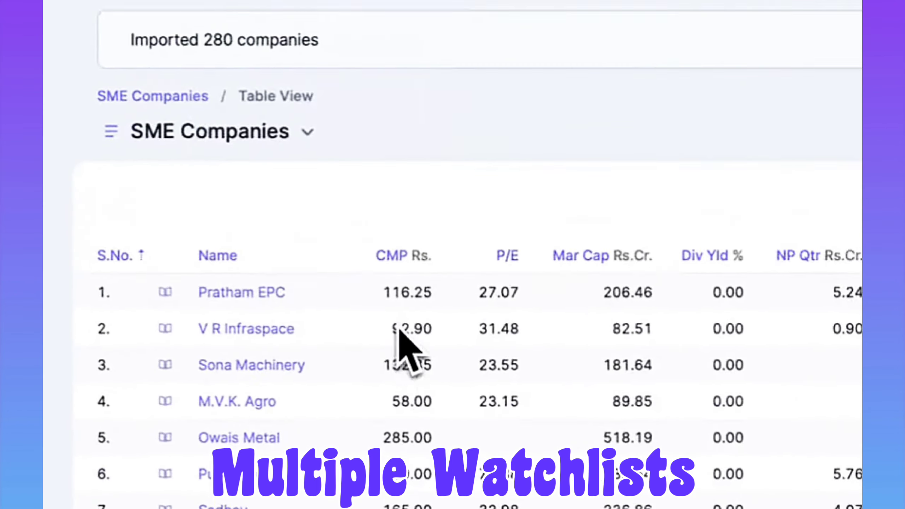
click(504, 211)
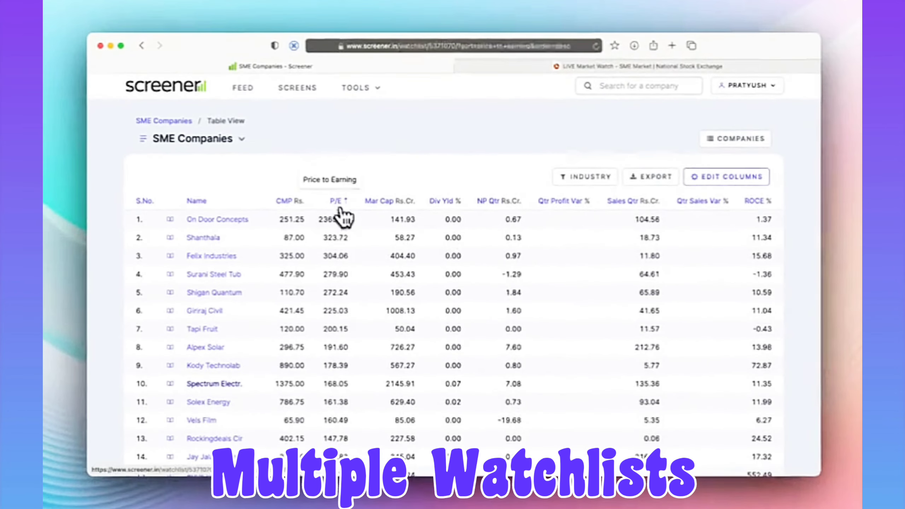
click(337, 203)
scroll(336, 203, down, 20)
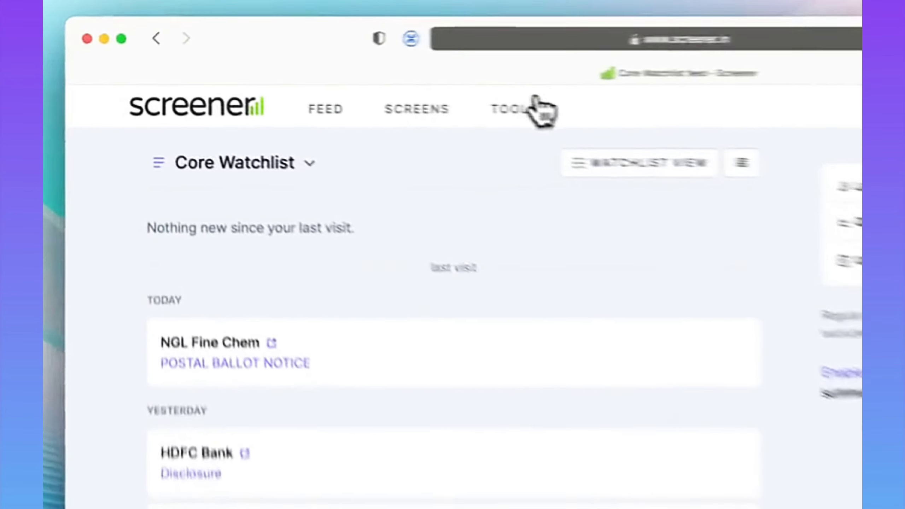
- Find paper in the Product Prices tool and open the price page for "Paper for printing & writing"
click(363, 89)
click(373, 199)
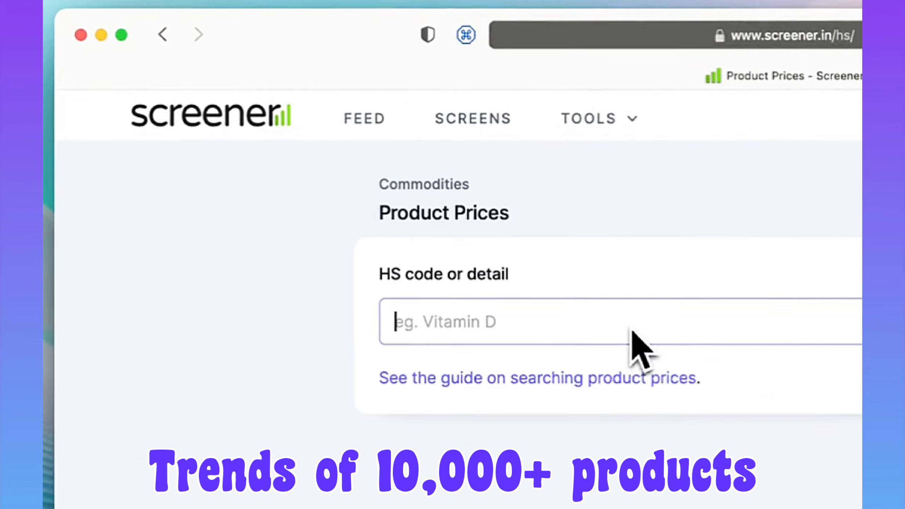
text(paper)
click(637, 369)
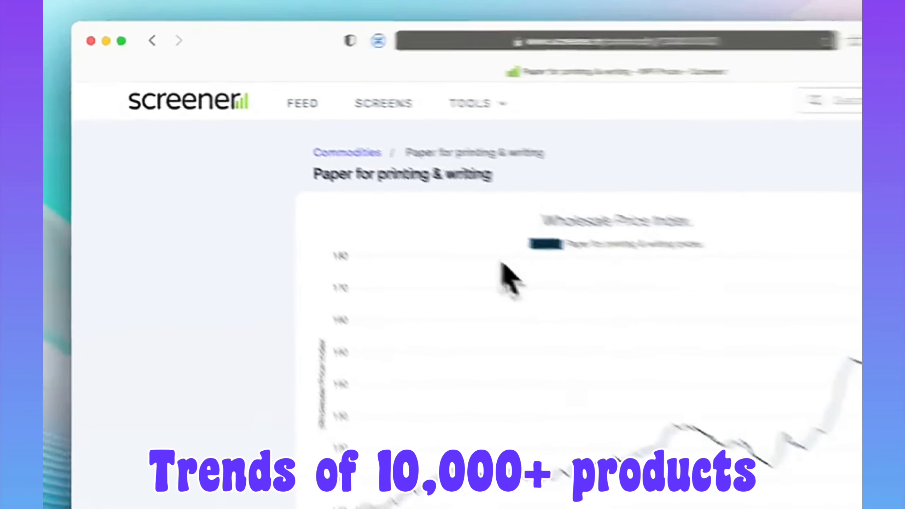
- Review the paper's wholesale price chart and its price trend in both monthly and yearly views
scroll(363, 300, down, 5)
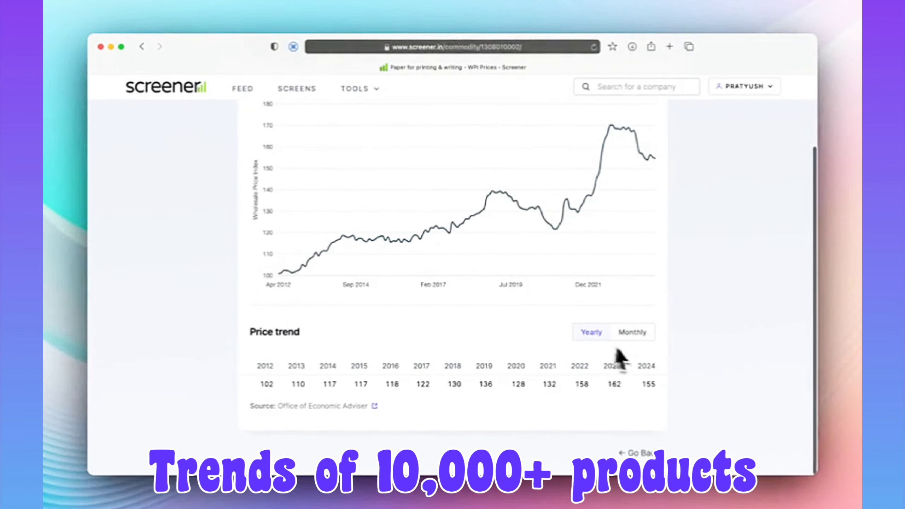
click(634, 339)
click(592, 337)
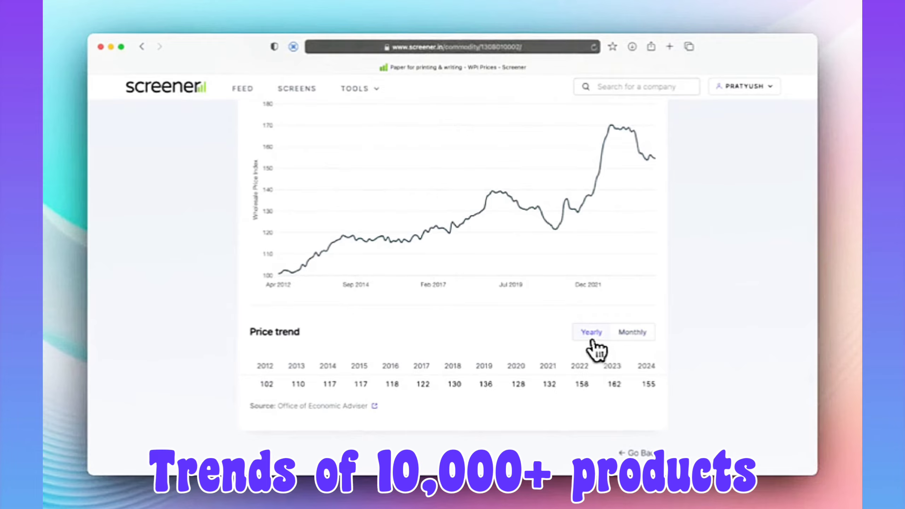
scroll(501, 289, up, 5)
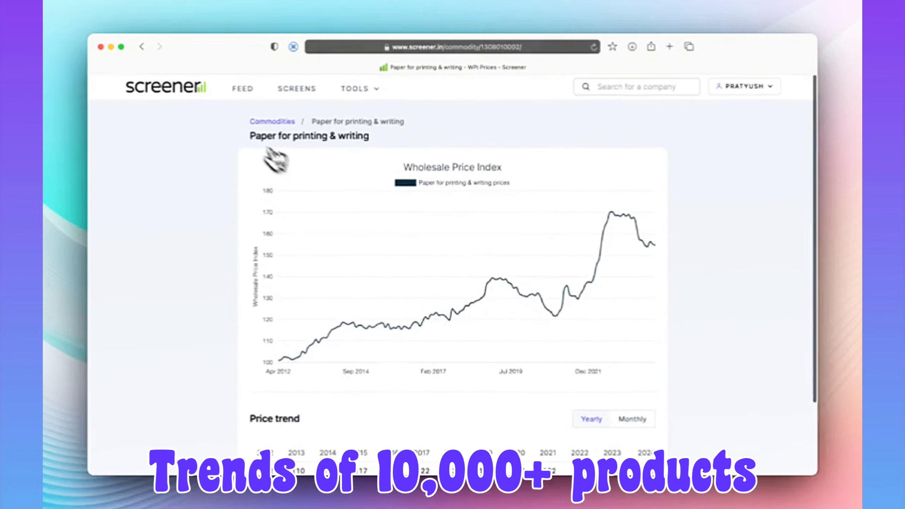
- Go back to the commodities search, open the Camphor price page, and look over its wholesale price chart and trend
click(266, 128)
click(313, 189)
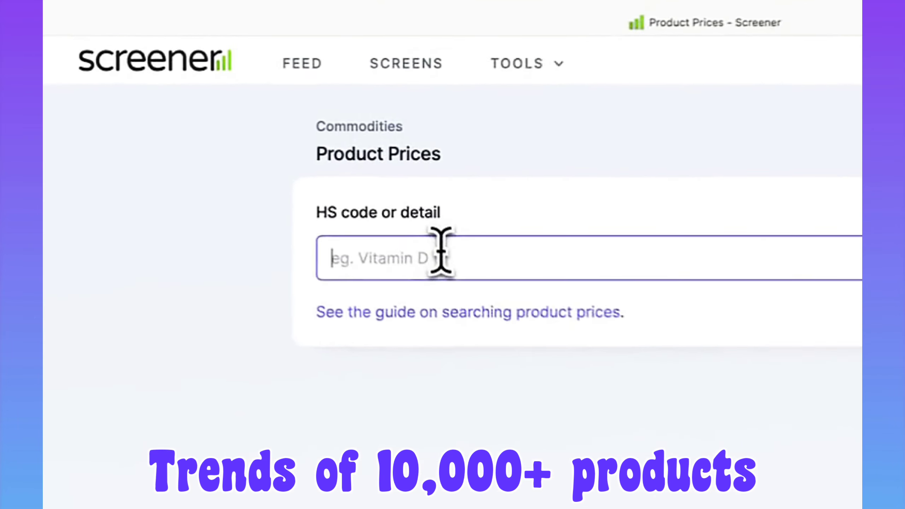
text(camph)
key(Return)
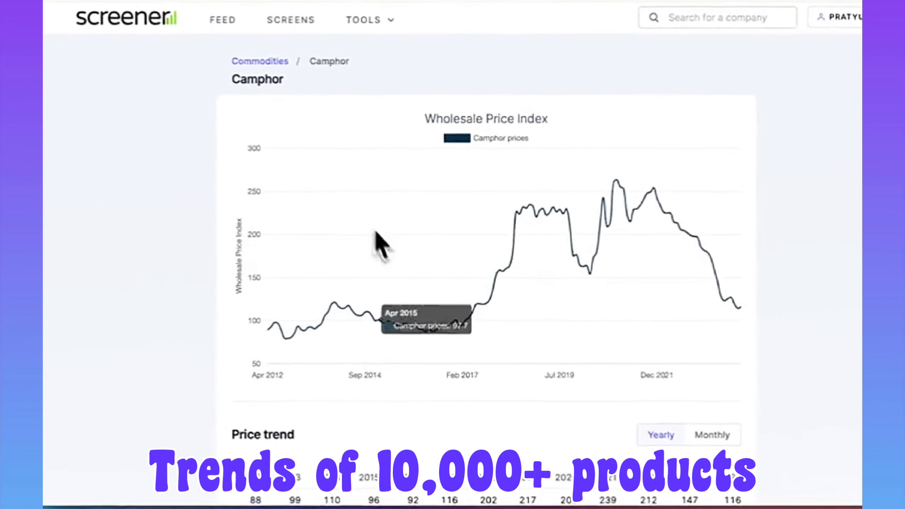
scroll(381, 246, down, 3)
scroll(394, 263, up, 3)
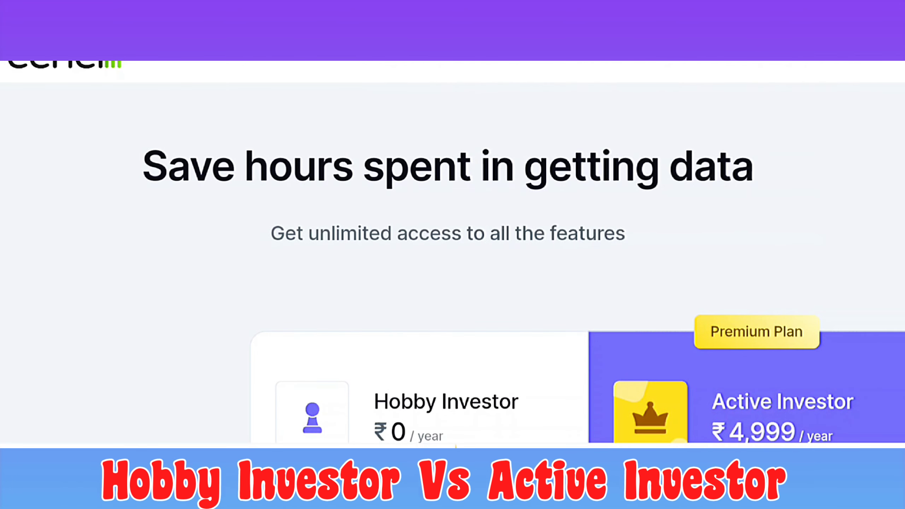
- Compare the Hobby Investor and Active Investor plans, covering price, company analysis features and screening limits
scroll(453, 251, down, 3)
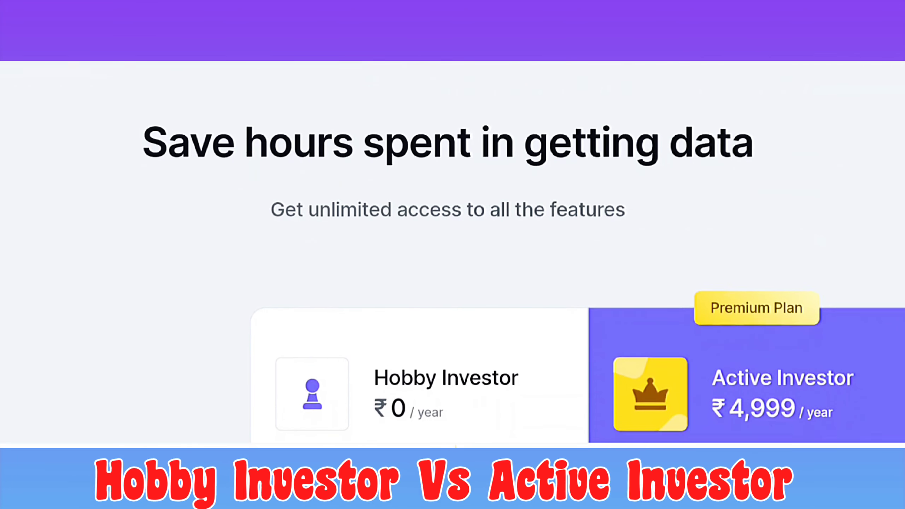
scroll(452, 268, down, 3)
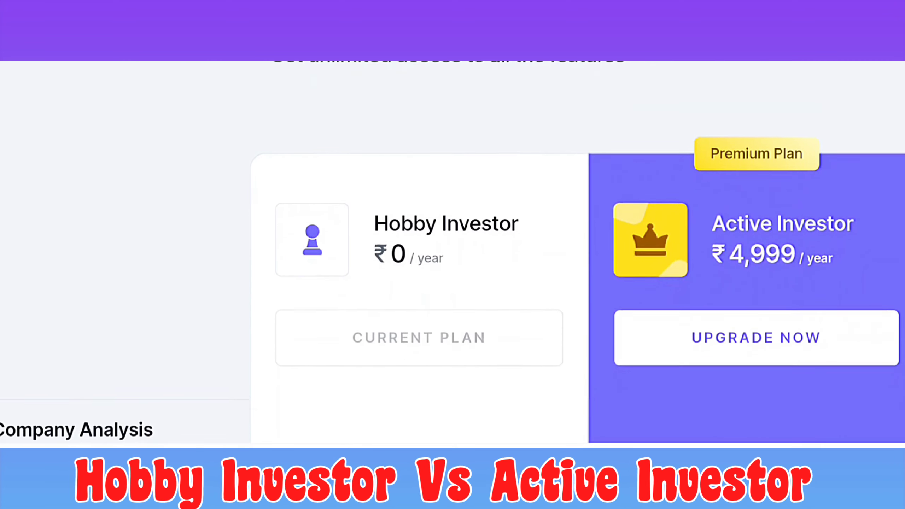
scroll(452, 252, down, 3)
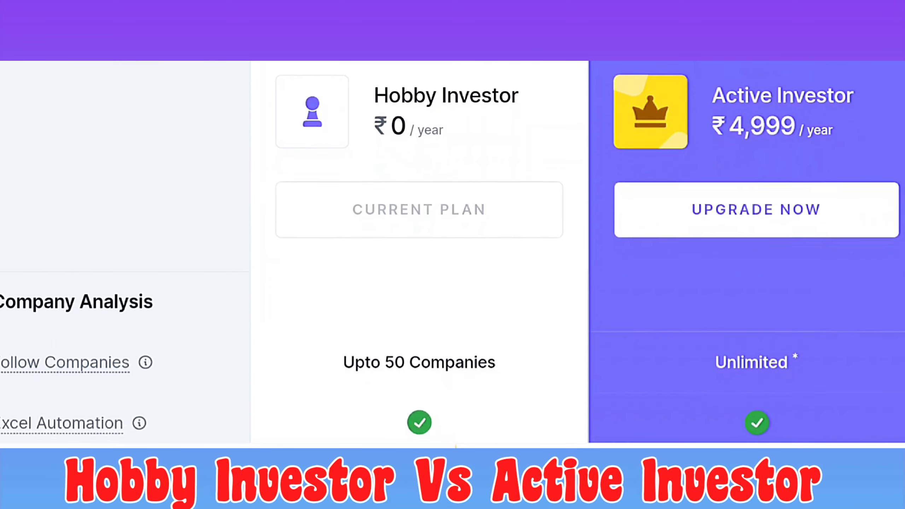
scroll(453, 252, down, 2)
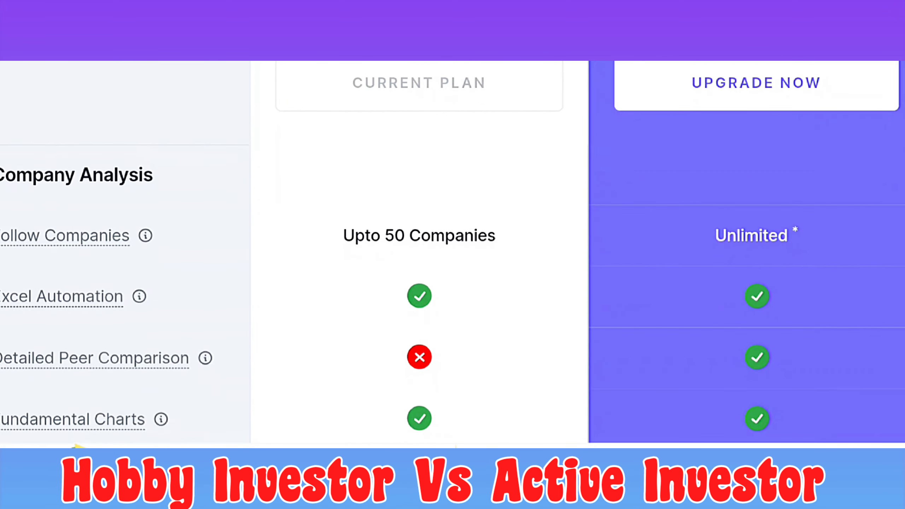
scroll(452, 252, down, 2)
scroll(453, 251, down, 2)
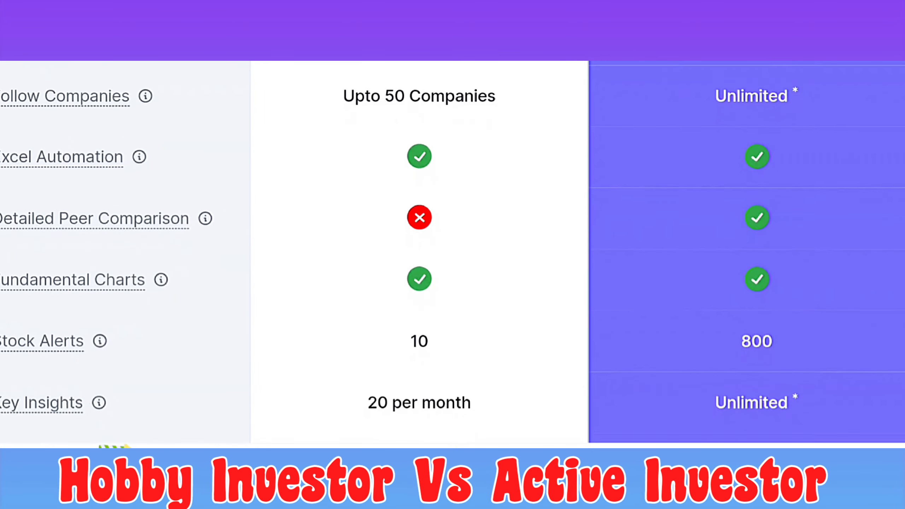
scroll(452, 251, down, 2)
scroll(452, 252, down, 2)
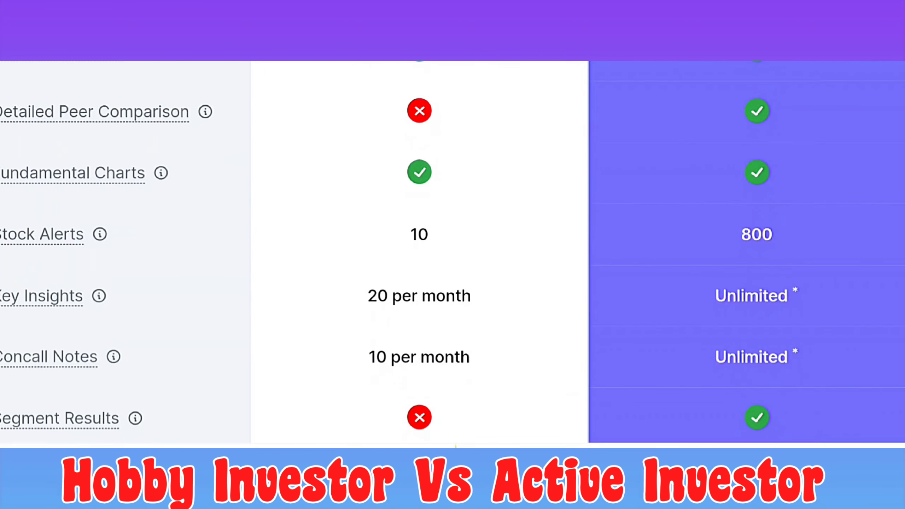
scroll(452, 252, down, 2)
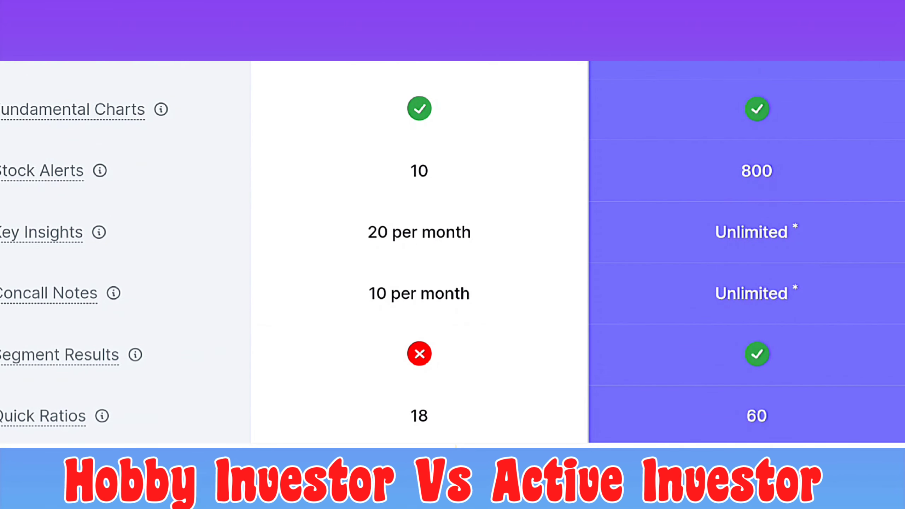
scroll(452, 252, down, 2)
scroll(453, 251, down, 3)
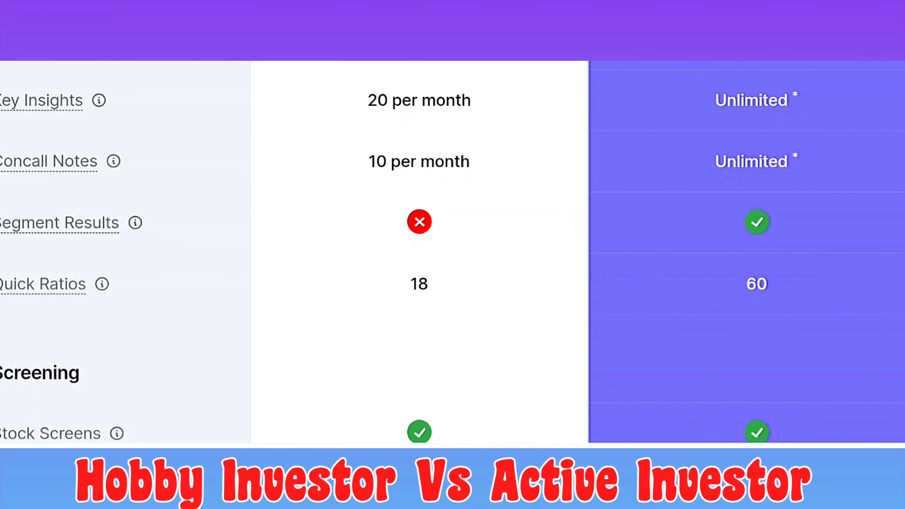
scroll(452, 252, down, 2)
scroll(453, 252, down, 2)
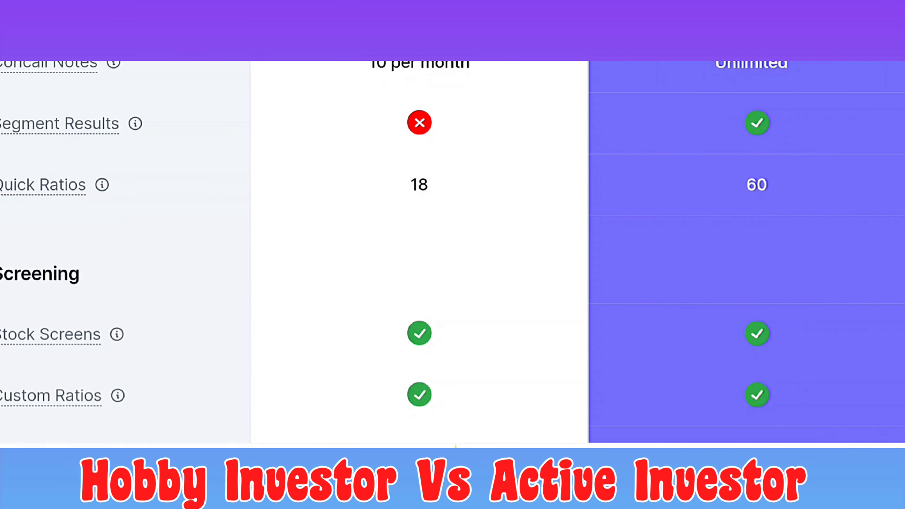
scroll(452, 252, down, 2)
scroll(452, 252, down, 2)
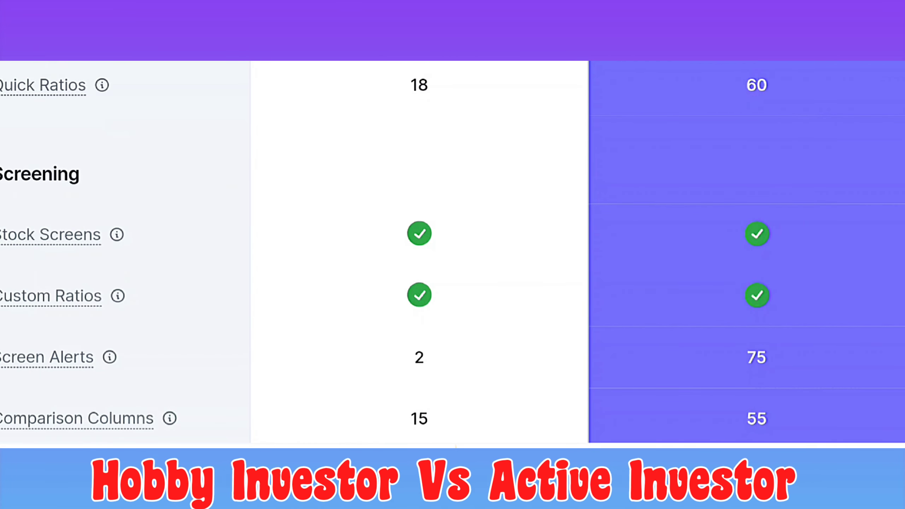